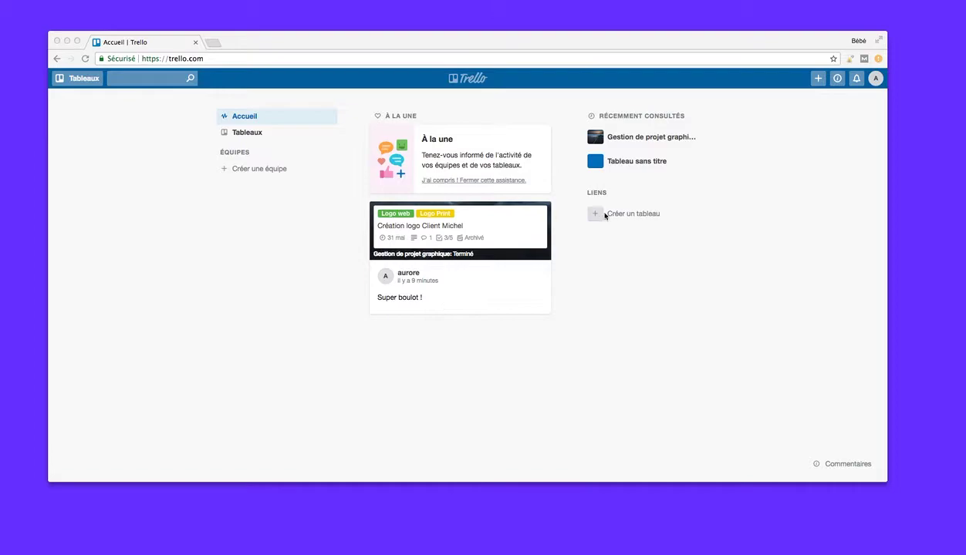
# Step: Create a private board titled "Articles du blog" with the northern lights photo as its background
pyautogui.click(820, 83)
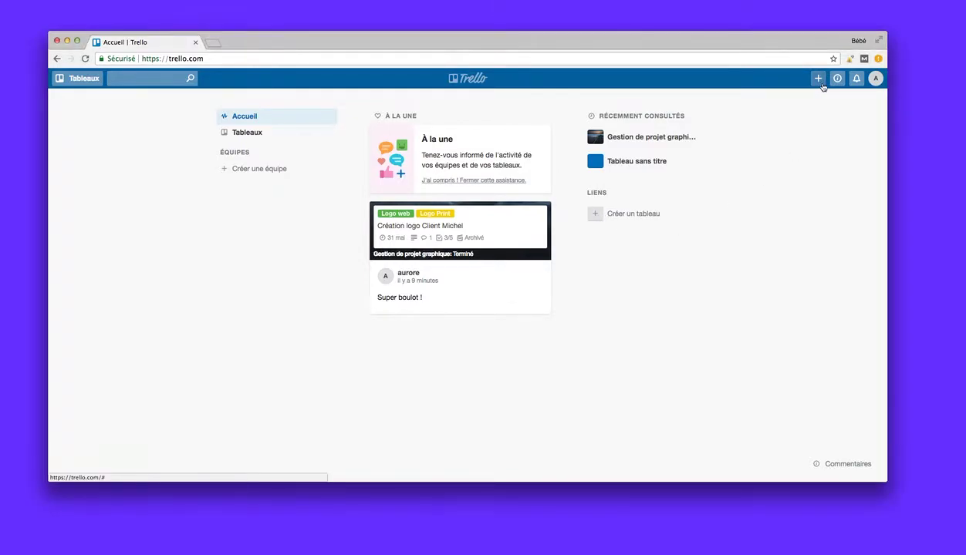
pyautogui.click(819, 80)
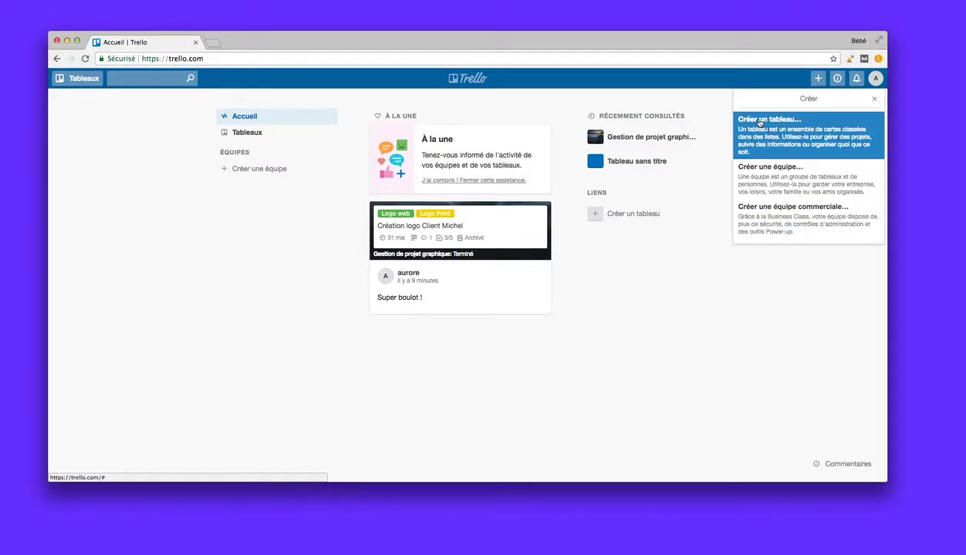
pyautogui.click(760, 122)
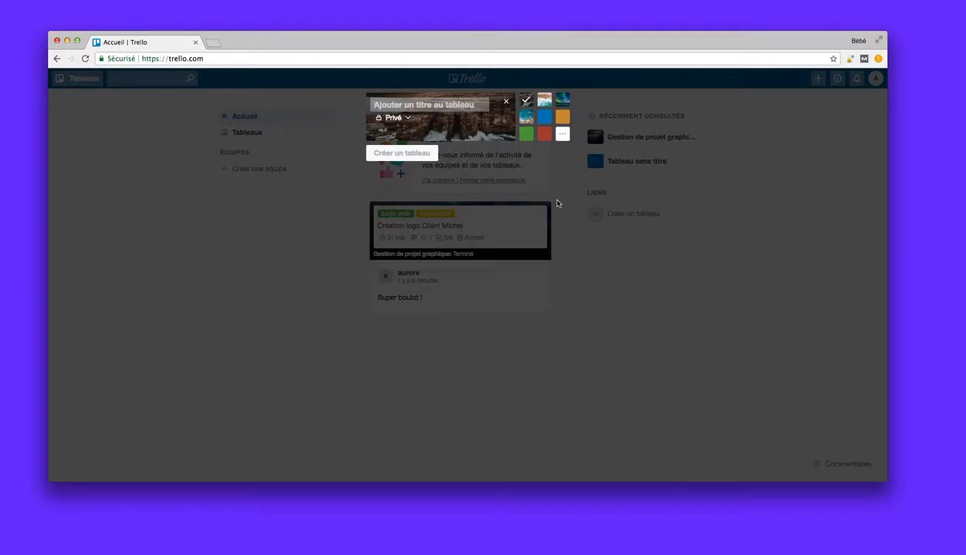
pyautogui.write('Article du')
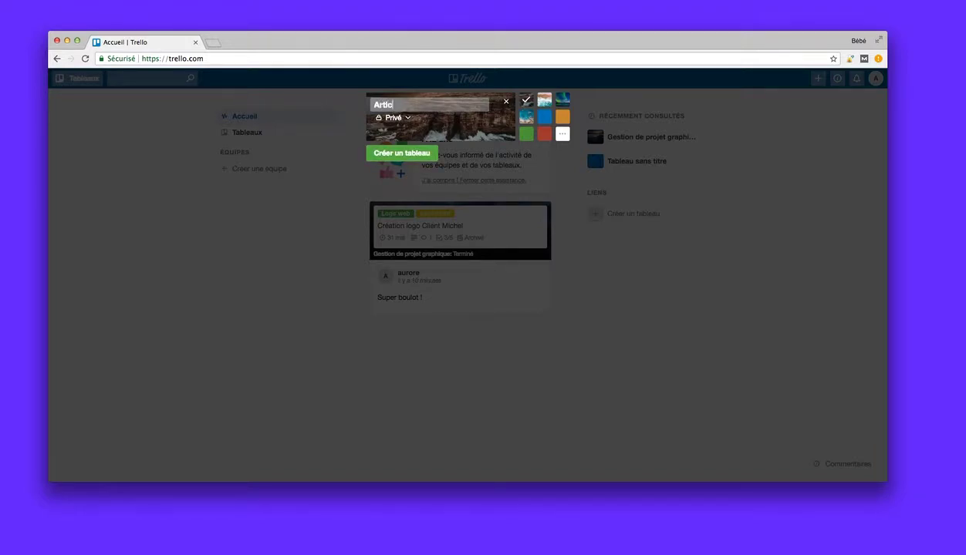
pyautogui.press('BackSpace')
pyautogui.press('BackSpace')
pyautogui.press('BackSpace')
pyautogui.press('BackSpace')
pyautogui.press('BackSpace')
pyautogui.write('les du blog')
pyautogui.click(568, 103)
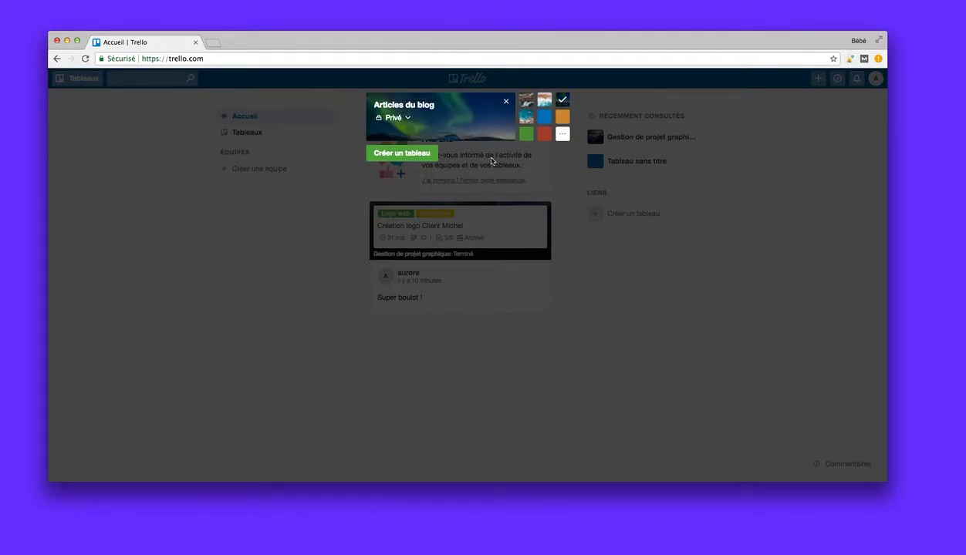
pyautogui.click(380, 156)
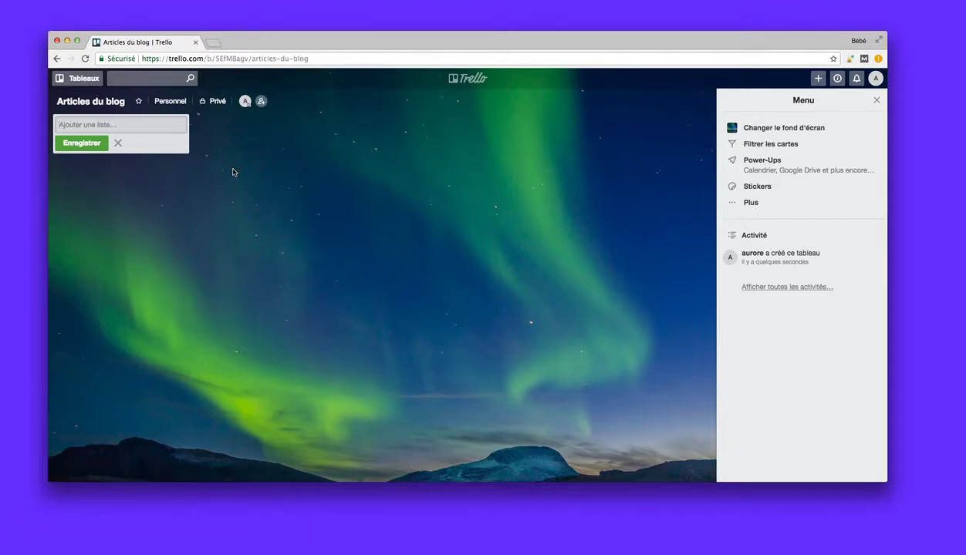
# Step: Add a first list named "Idées d'articles pour le blog marguin design" to the board
pyautogui.write("Idées d'")
pyautogui.write('article')
pyautogui.write('s pour le blog')
pyautogui.write(' marguin des')
pyautogui.write('ign')
pyautogui.click(78, 143)
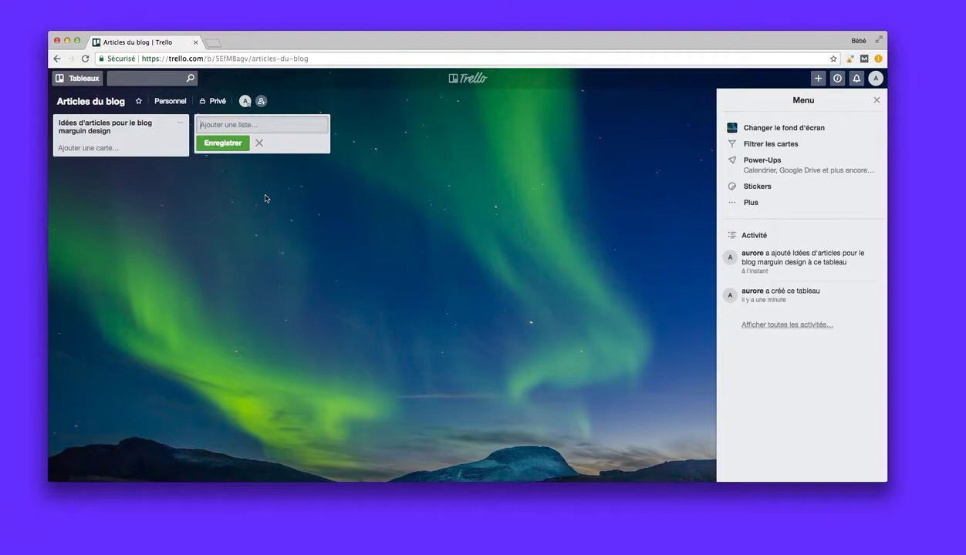
# Step: Add a second list named "Articles en cours de rédaction" to the board
pyautogui.write('Articles en c')
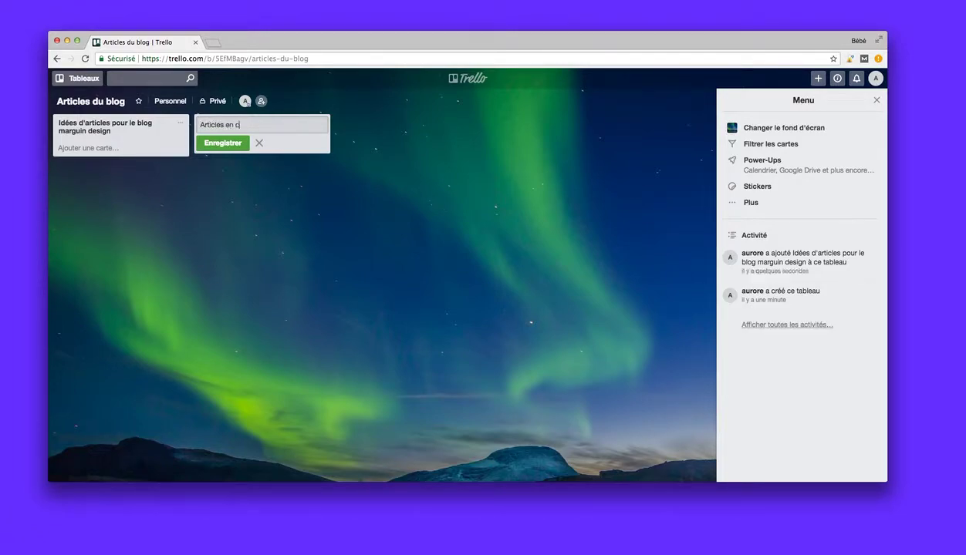
pyautogui.write('ours de rédac')
pyautogui.press('BackSpace')
pyautogui.write('ction')
pyautogui.click(232, 144)
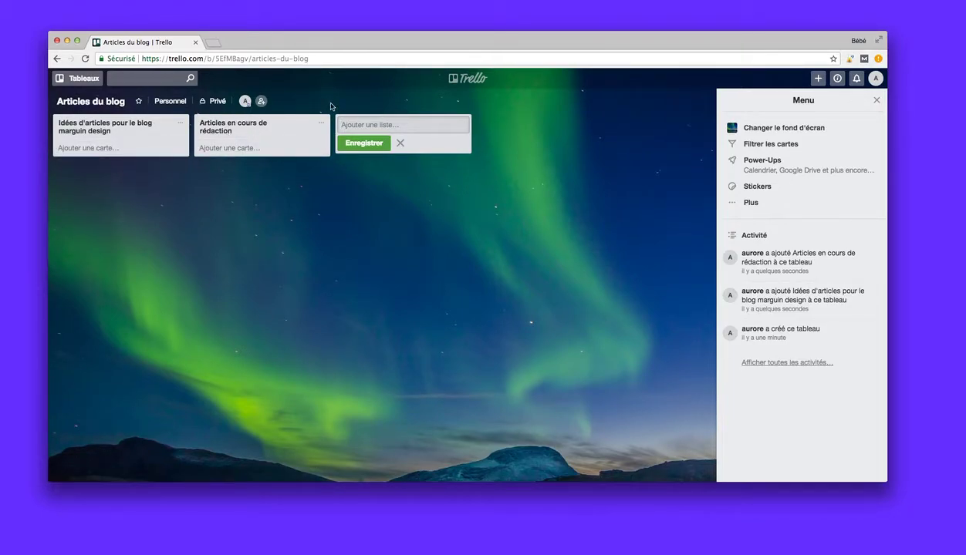
# Step: Add two more lists named "Correction de l'article" and "Publication de l'article"
pyautogui.write('Com')
pyautogui.write("rection de l'")
pyautogui.write('article')
pyautogui.click(386, 142)
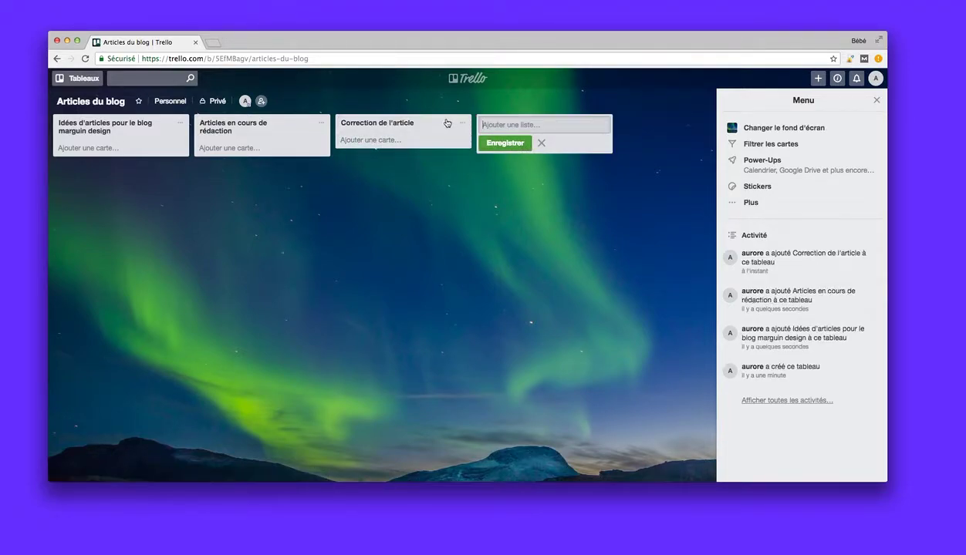
pyautogui.write("Publication de l'article")
pyautogui.click(506, 145)
# Step: Add a final list named "Partage de l'article" and hide the board menu to show all lists
pyautogui.write('Partage')
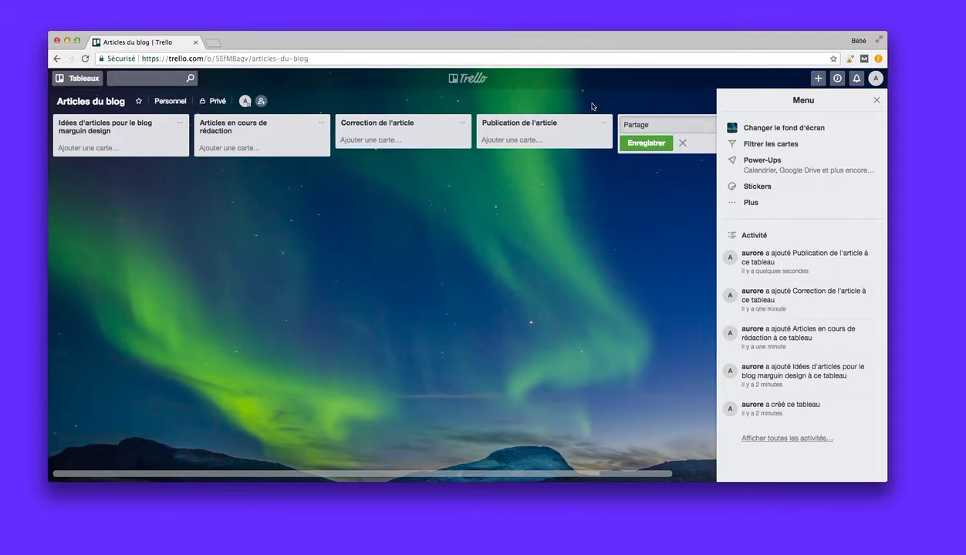
pyautogui.write("de l'article")
pyautogui.click(646, 143)
pyautogui.moveTo(357, 473); pyautogui.dragTo(185, 455)
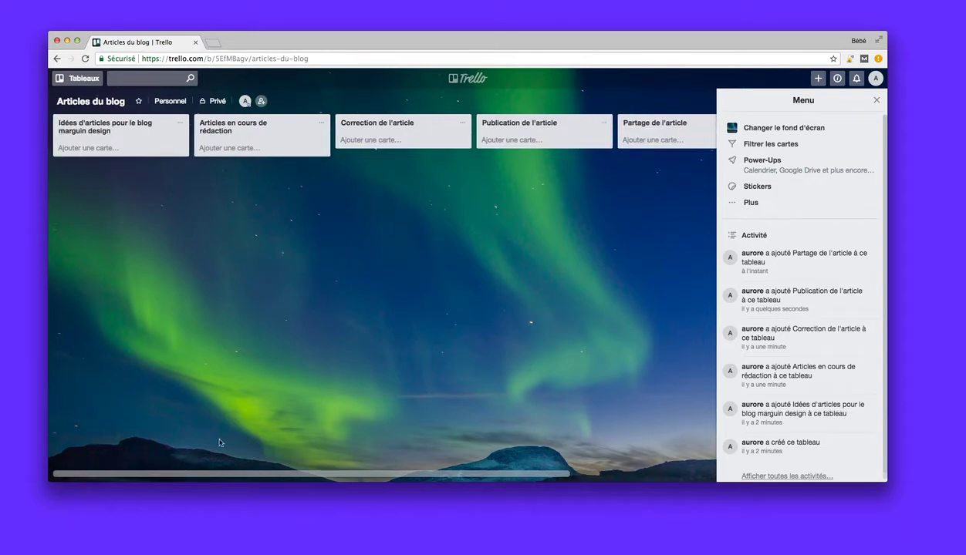
pyautogui.click(877, 100)
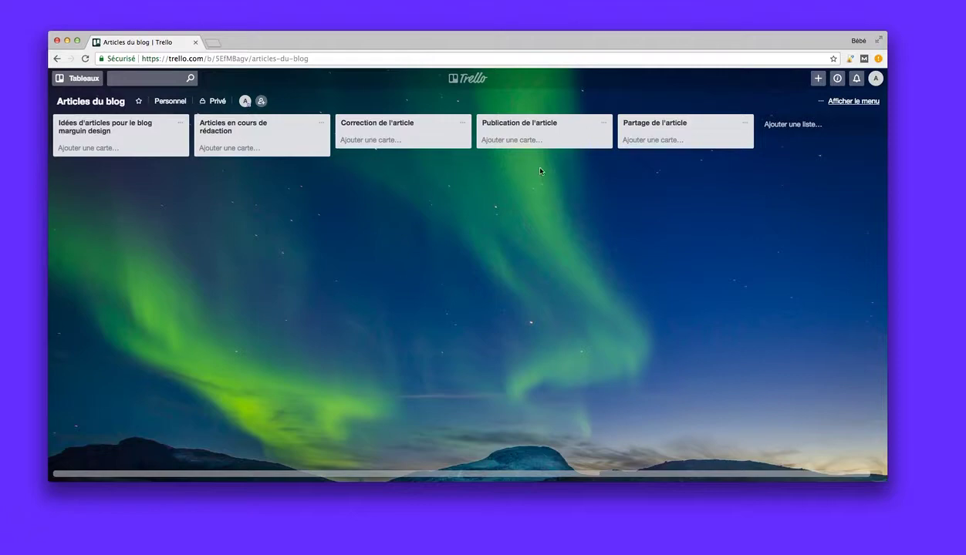
# Step: Add the cards "Idée d'article 1", "Idée d'article 2" and "Idée d'article 3" to the article ideas list
pyautogui.click(79, 149)
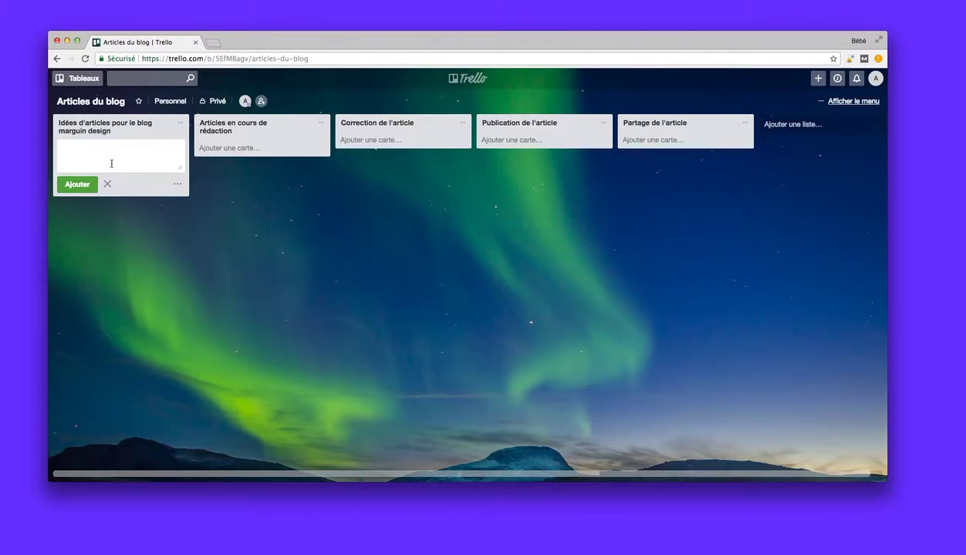
pyautogui.write("Idée d'article 1")
pyautogui.click(81, 185)
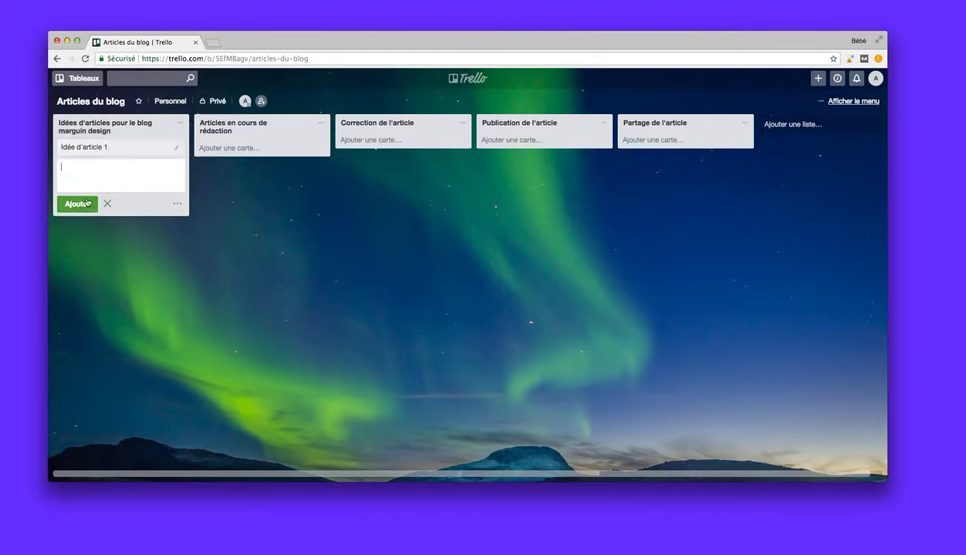
pyautogui.write("Idée d'article 2")
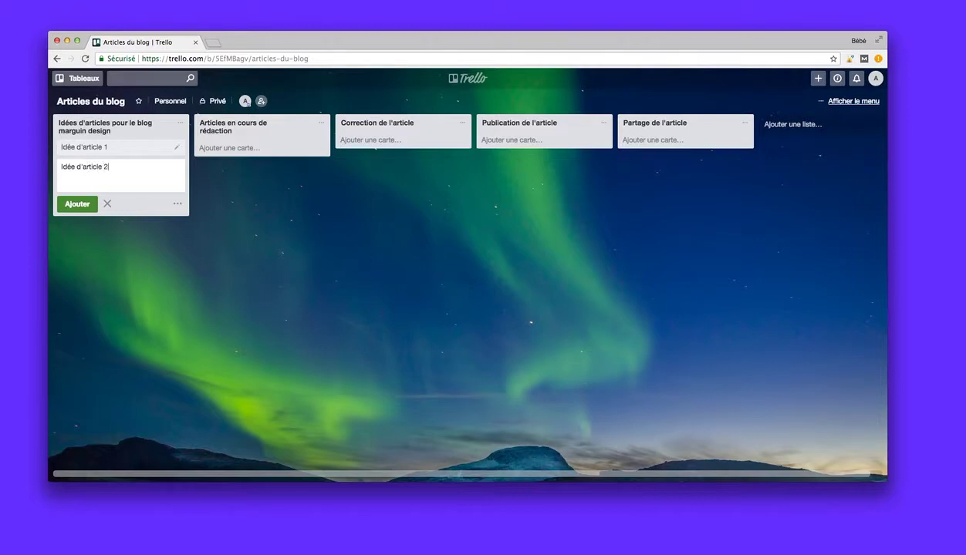
pyautogui.click(73, 209)
pyautogui.write('Idée')
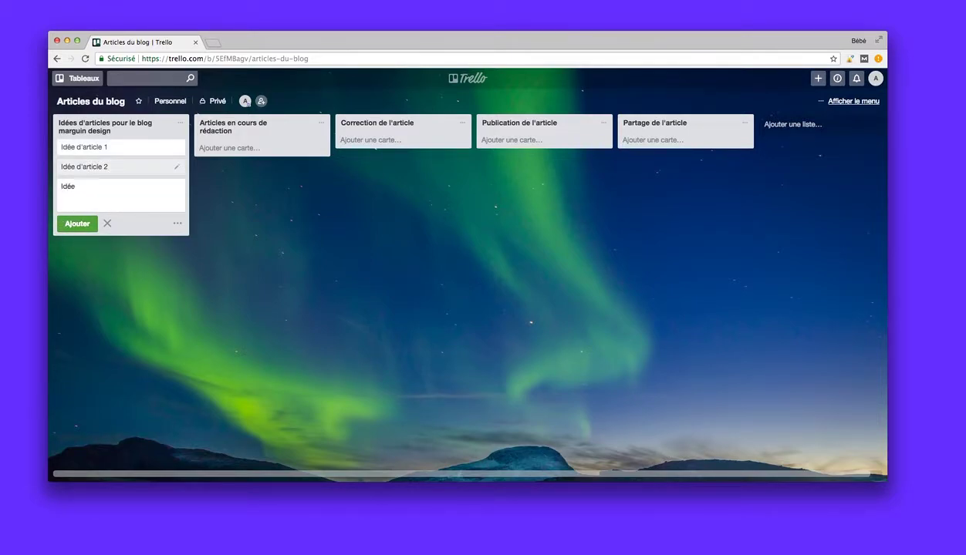
pyautogui.write(" d'article 3")
pyautogui.click(73, 225)
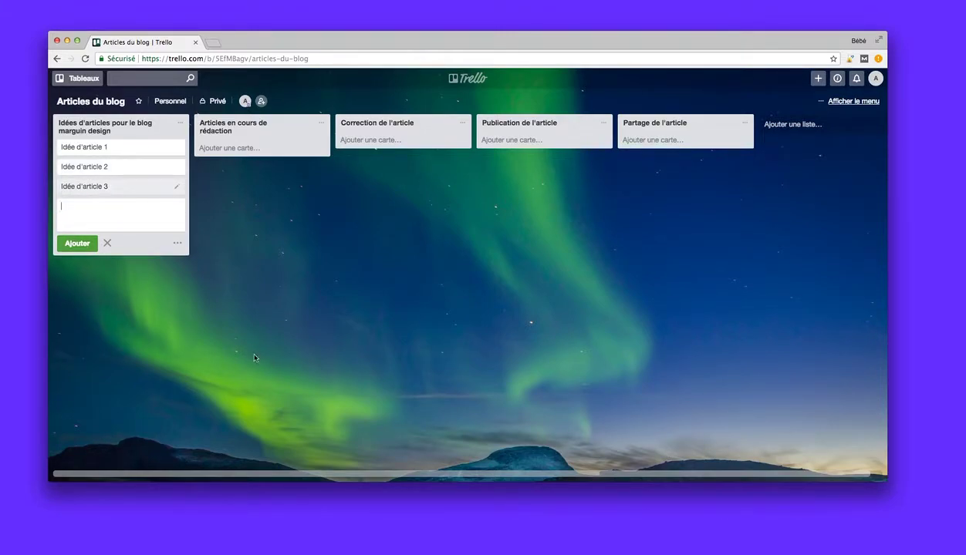
pyautogui.click(107, 243)
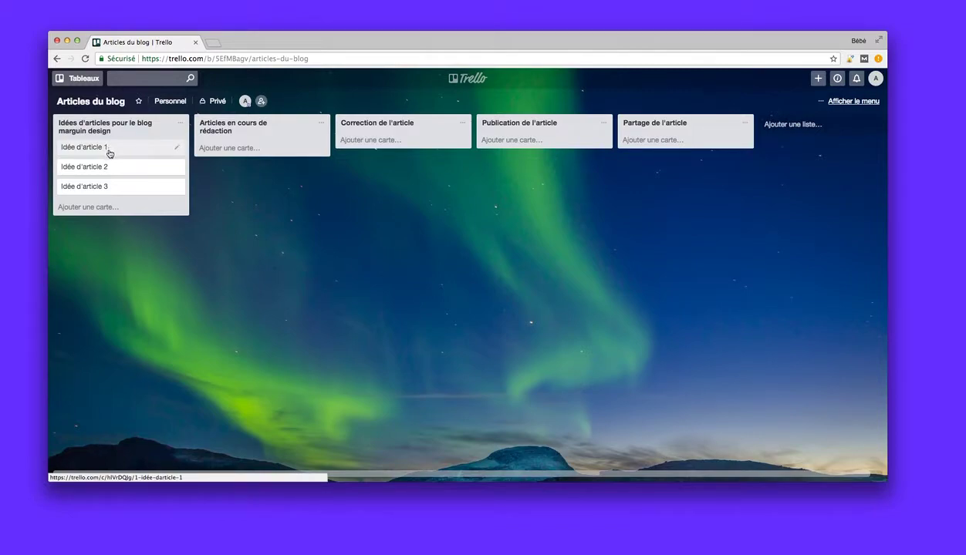
# Step: Move "Idée d'article 1" through to "Partage de l'article" and "Idée d'article 3" to "Articles en cours de rédaction", returning both to the ideas list
pyautogui.moveTo(66, 149); pyautogui.dragTo(225, 151)
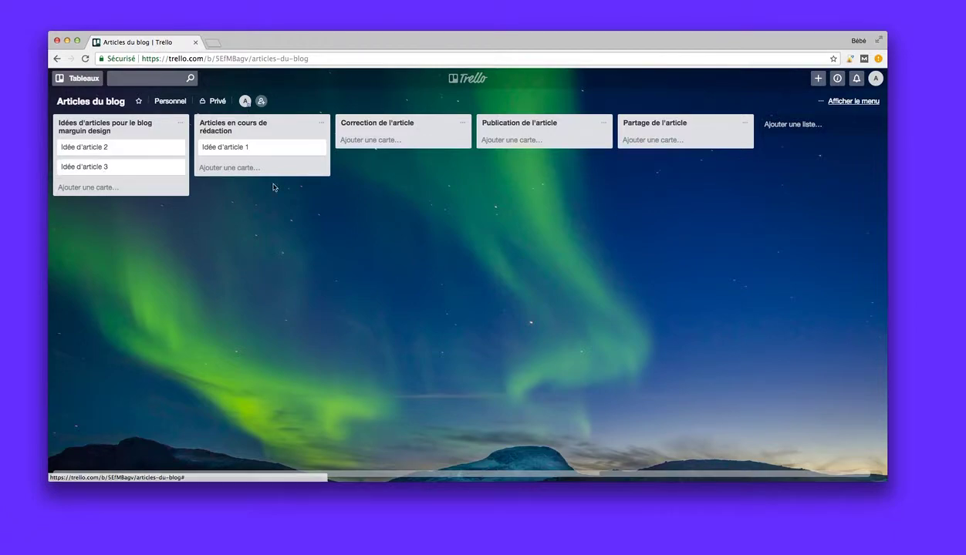
pyautogui.moveTo(253, 151); pyautogui.dragTo(401, 141)
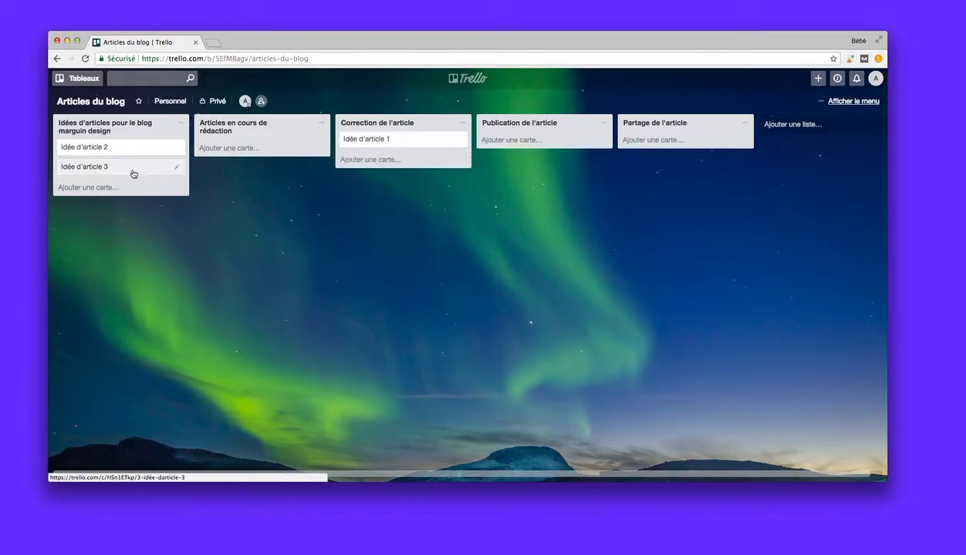
pyautogui.moveTo(71, 167); pyautogui.dragTo(226, 151)
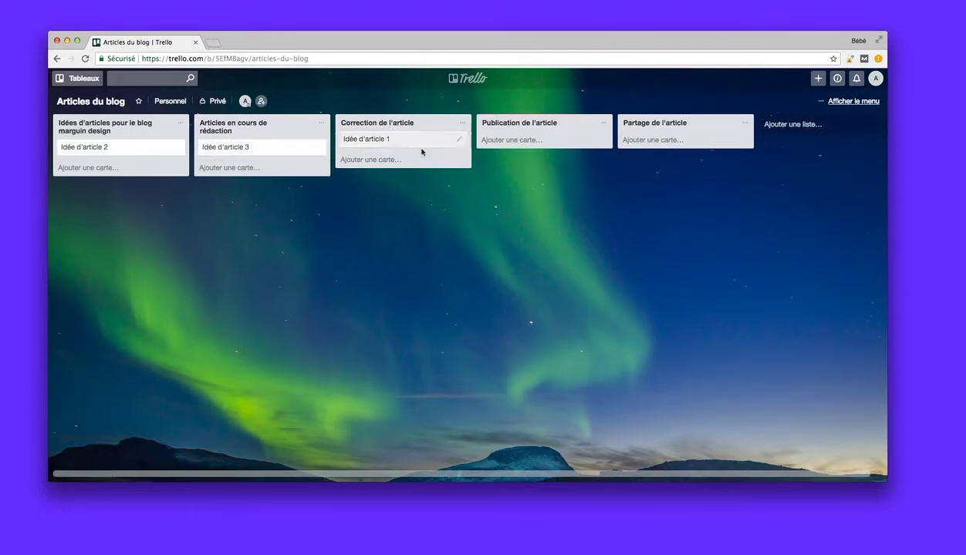
pyautogui.moveTo(369, 147); pyautogui.dragTo(687, 143)
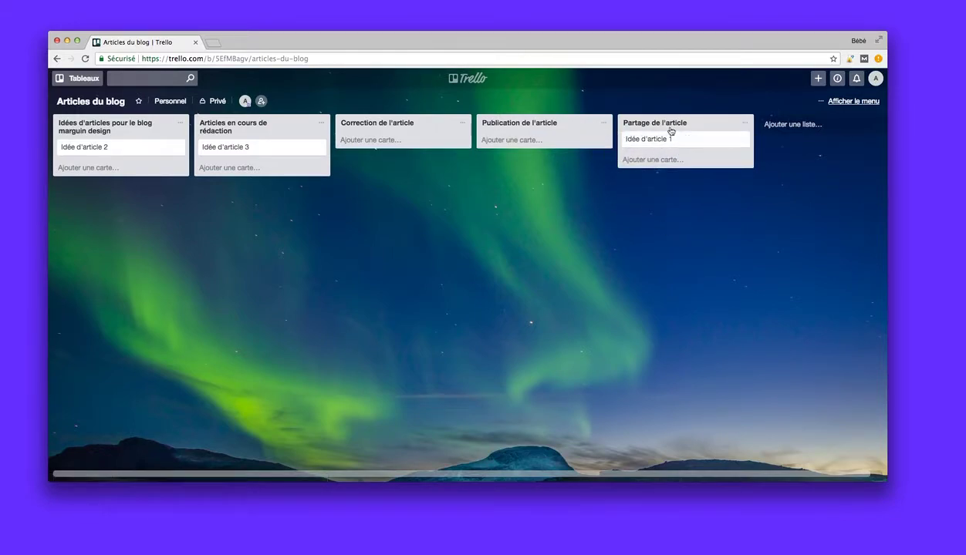
pyautogui.moveTo(651, 141)
pyautogui.mouseDown()
pyautogui.moveTo(526, 131)
pyautogui.moveTo(502, 144)
pyautogui.moveTo(378, 142)
pyautogui.moveTo(529, 134)
pyautogui.moveTo(660, 143)
pyautogui.moveTo(477, 136)
pyautogui.moveTo(380, 145)
pyautogui.moveTo(630, 132)
pyautogui.moveTo(644, 147)
pyautogui.mouseUp()
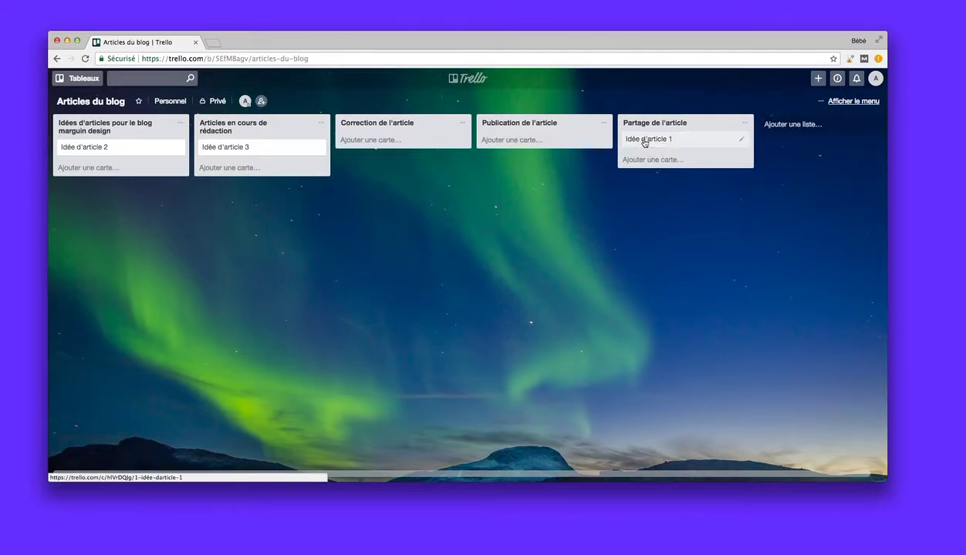
pyautogui.moveTo(647, 143); pyautogui.dragTo(101, 193)
# Step: Save the description "un bref résumé de mon article en quelques points clefs" on the "Idée d'article 1" card
pyautogui.click(99, 147)
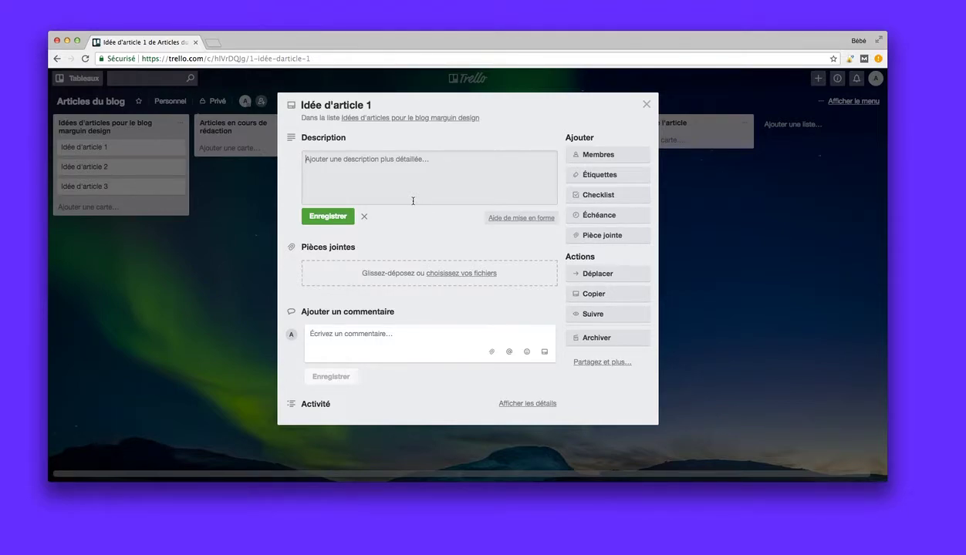
pyautogui.write('un ')
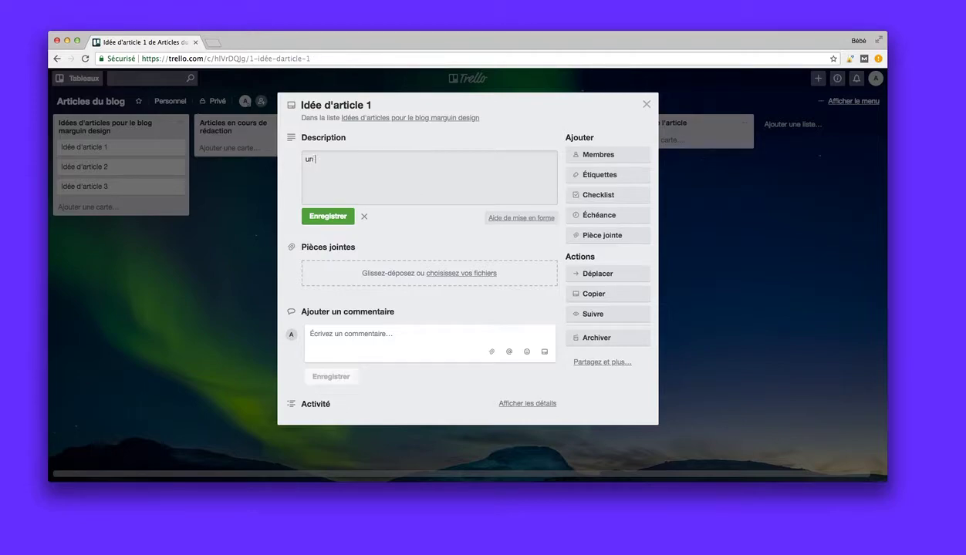
pyautogui.write('bref résumé de mon article en ')
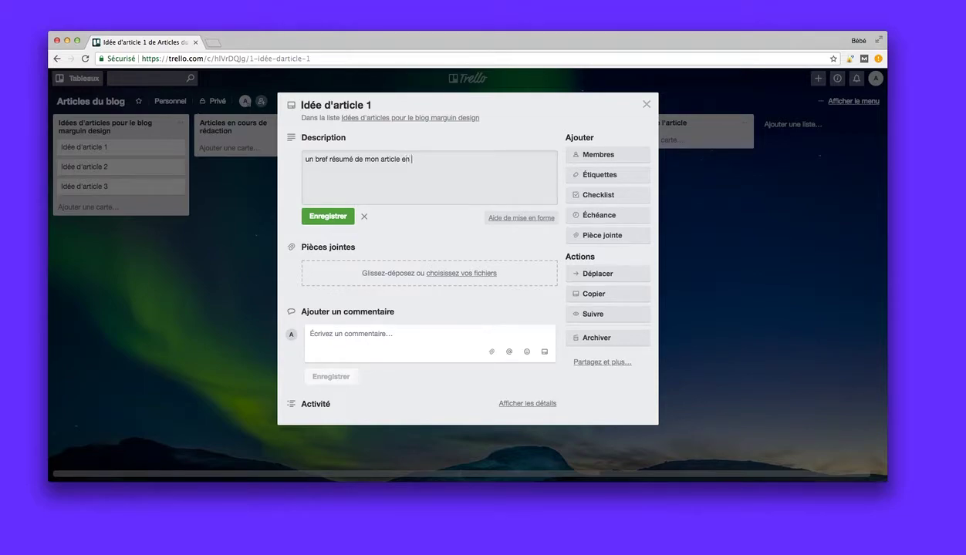
pyautogui.write('quelques points clefs')
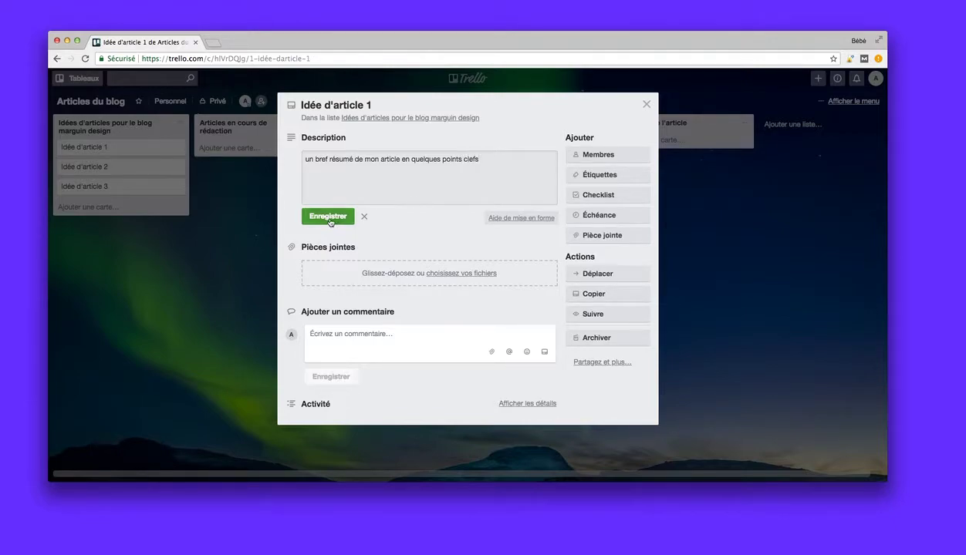
pyautogui.click(327, 216)
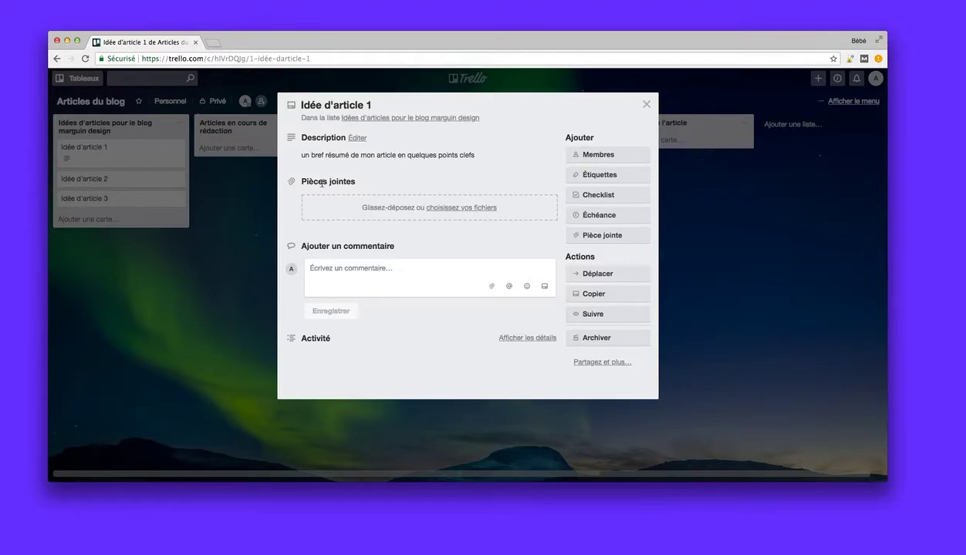
# Step: Look over the attachment sources available for the "Idée d'article 1" card
pyautogui.click(601, 236)
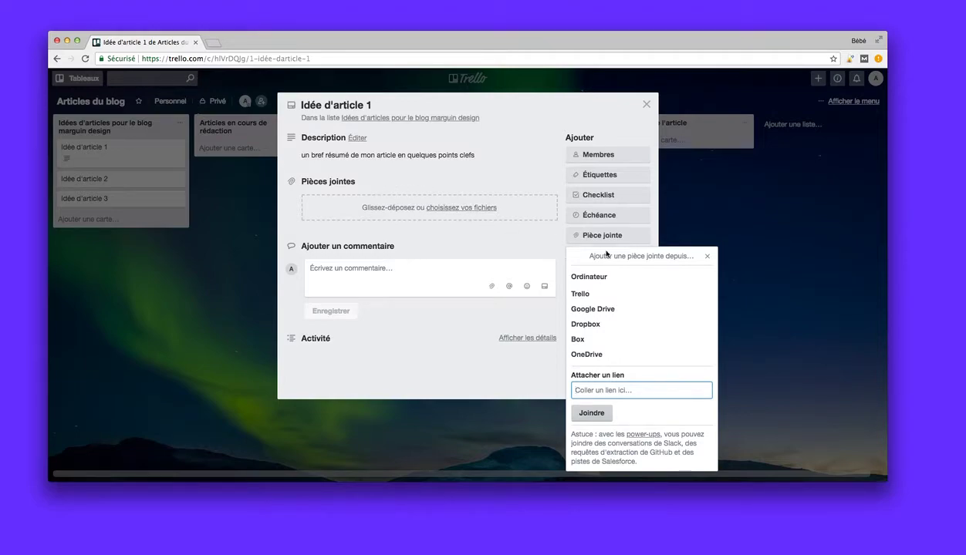
pyautogui.click(706, 258)
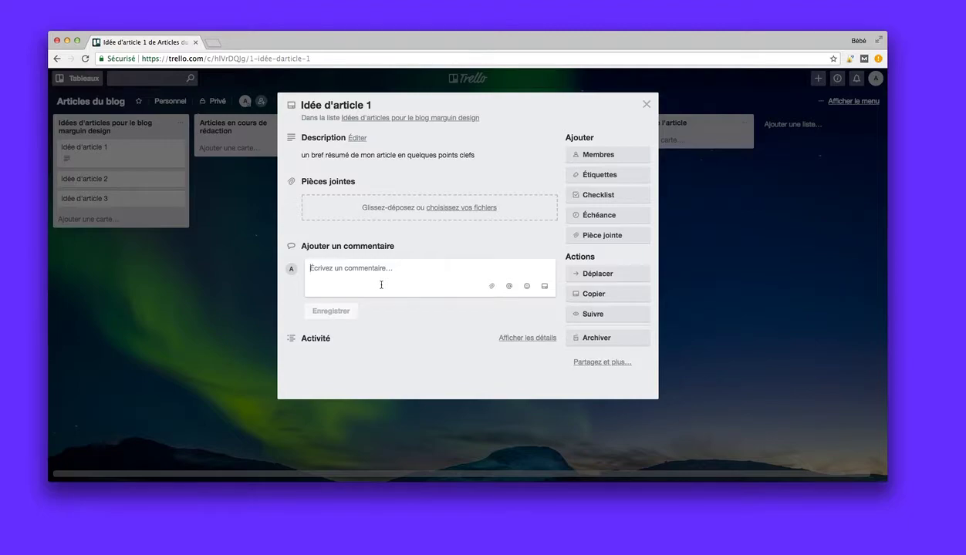
# Step: Assign the listed board member to the "Idée d'article 1" card
pyautogui.click(589, 155)
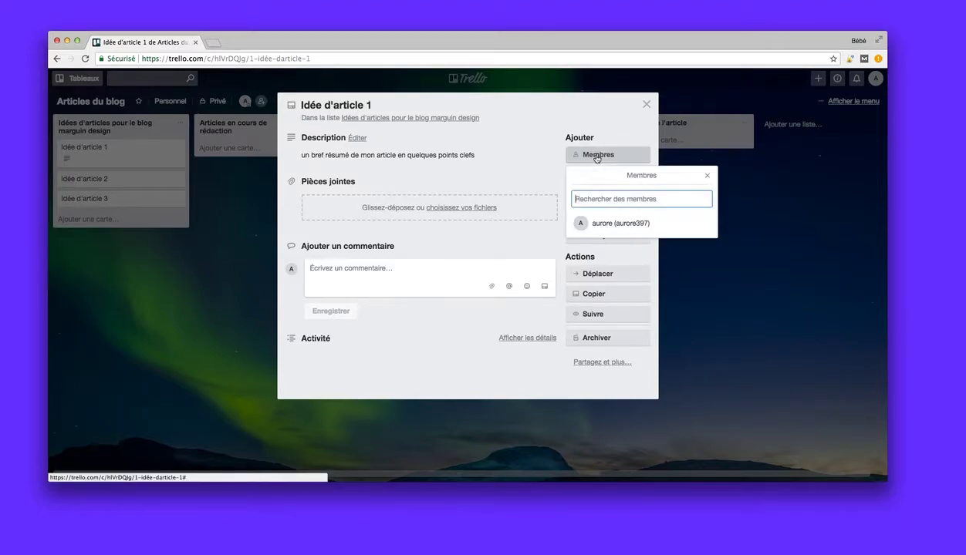
pyautogui.click(599, 227)
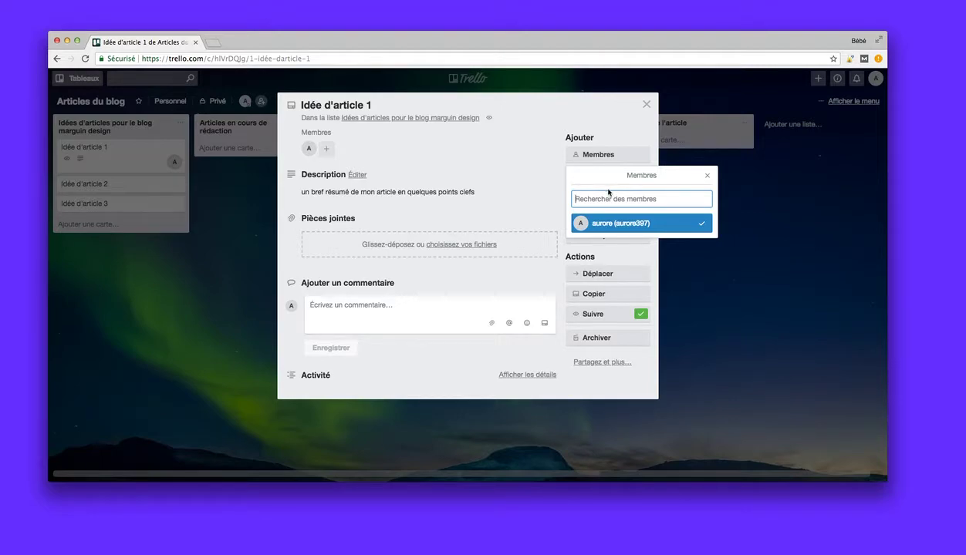
pyautogui.click(706, 177)
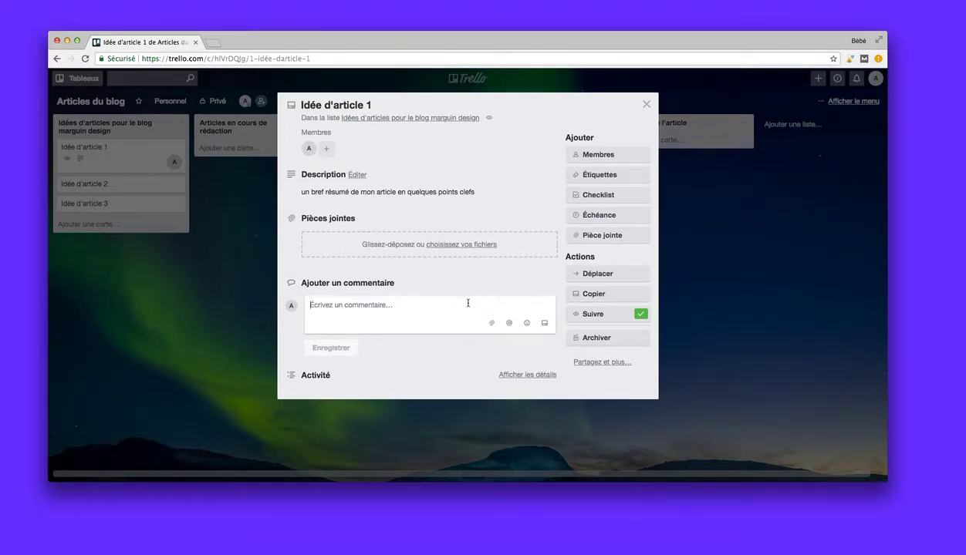
# Step: Look over the member mention options and the emoticon choices available for a comment on the "Idée d'article 1" card
pyautogui.click(508, 324)
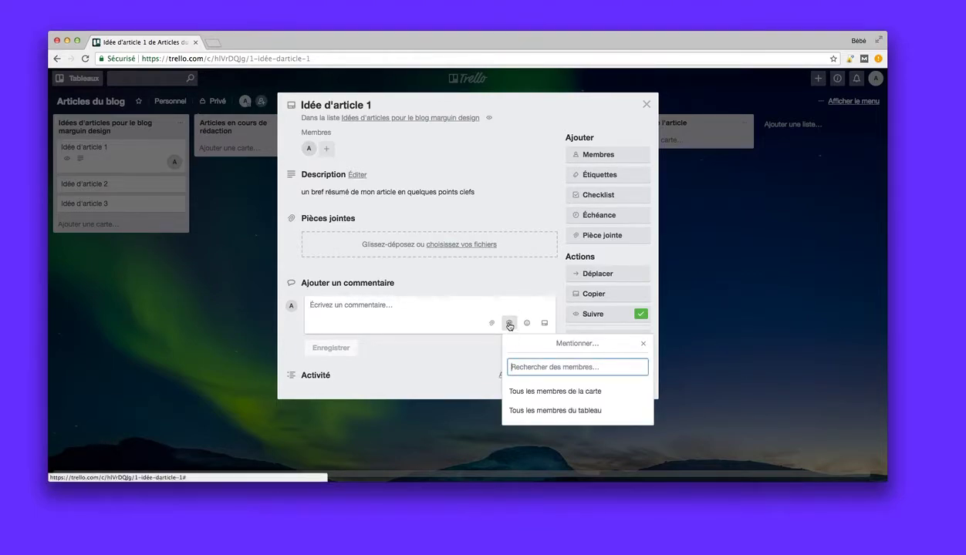
pyautogui.click(461, 346)
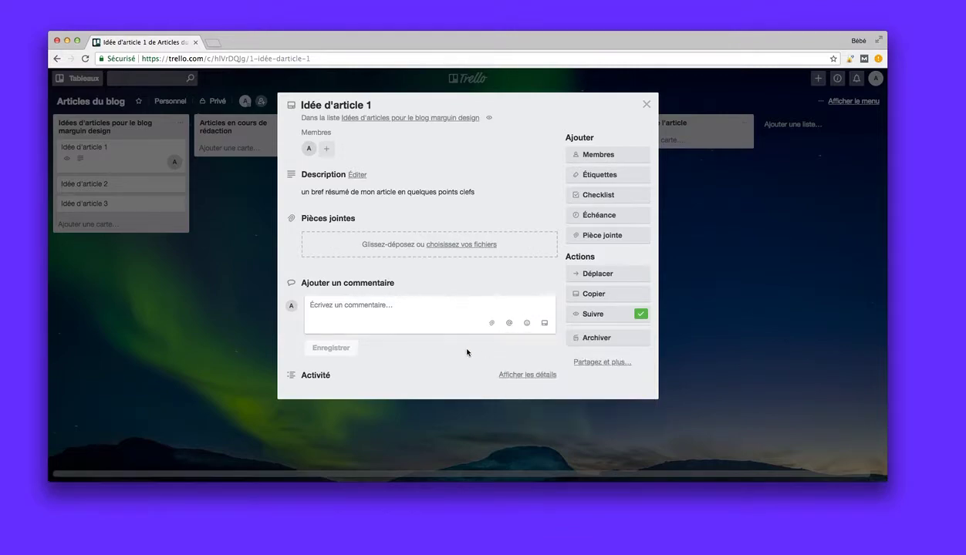
pyautogui.click(527, 322)
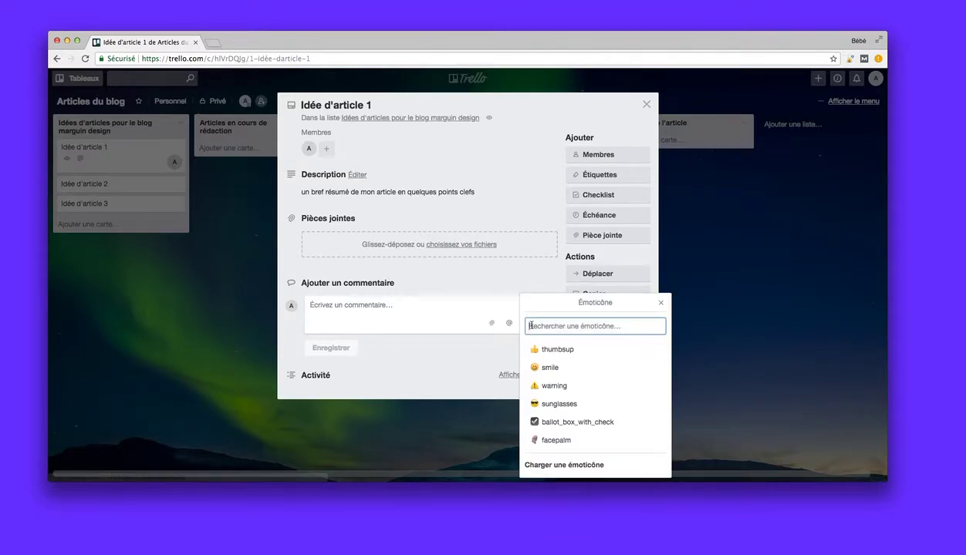
pyautogui.click(487, 353)
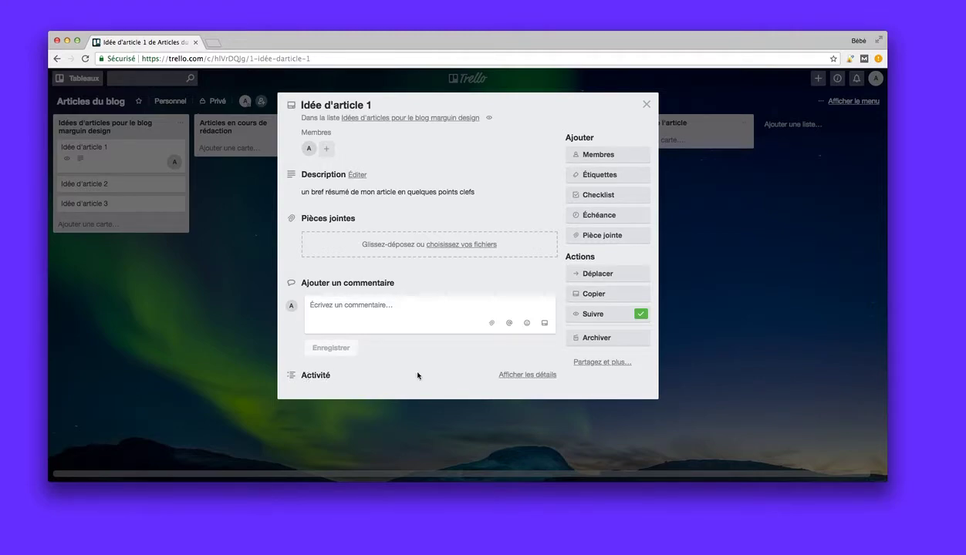
# Step: Show the activity details of the "Idée d'article 1" card and read through its history
pyautogui.click(513, 375)
pyautogui.scroll(-2, 382, 392)
pyautogui.scroll(-3, 381, 392)
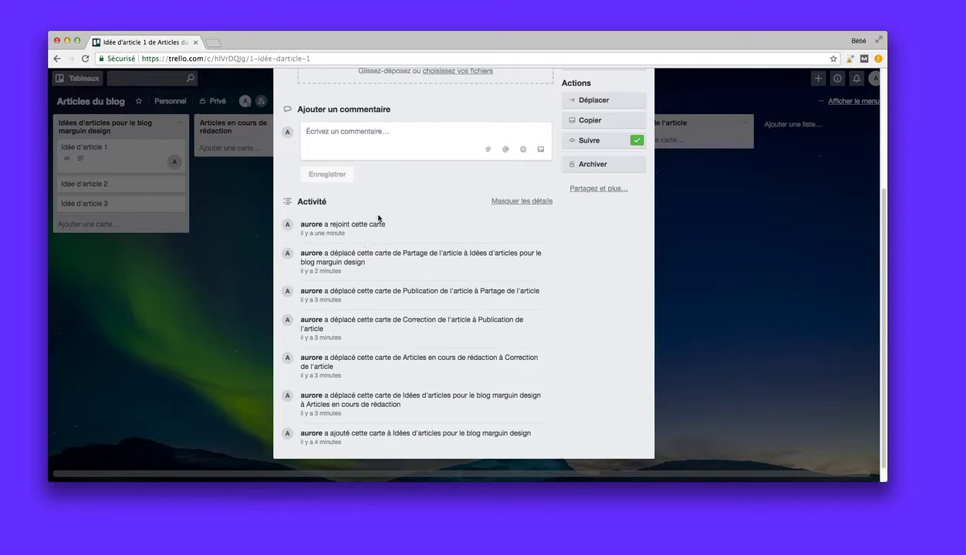
pyautogui.scroll(5, 438, 254)
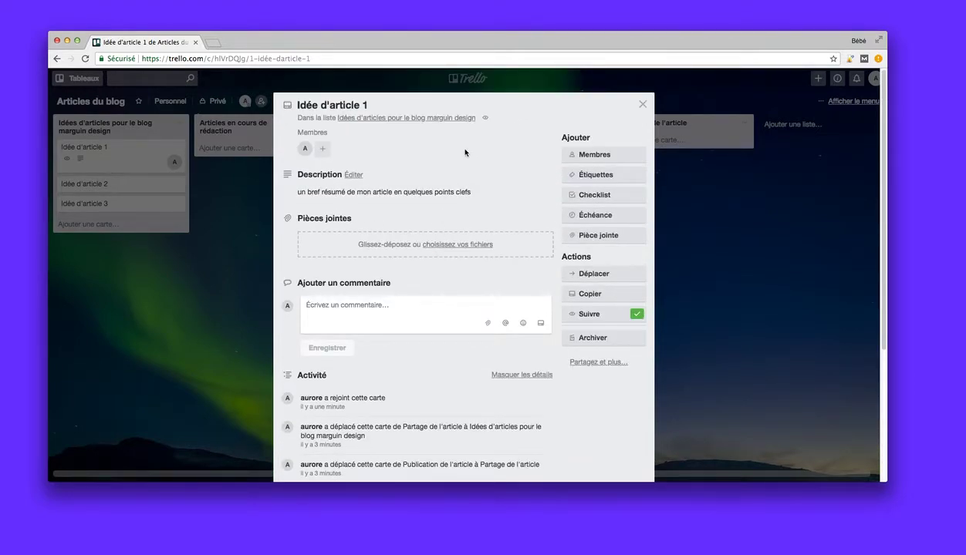
# Step: Add a checklist titled "Checklist rédaction d'article" to the "Idée d'article 1" card
pyautogui.click(600, 196)
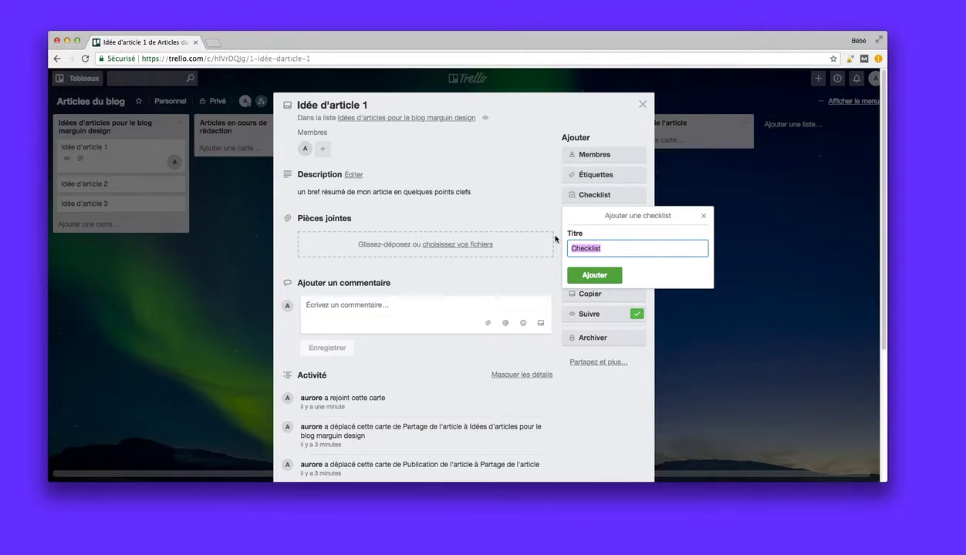
pyautogui.press('Right')
pyautogui.write("rédaction d'article")
pyautogui.press('Return')
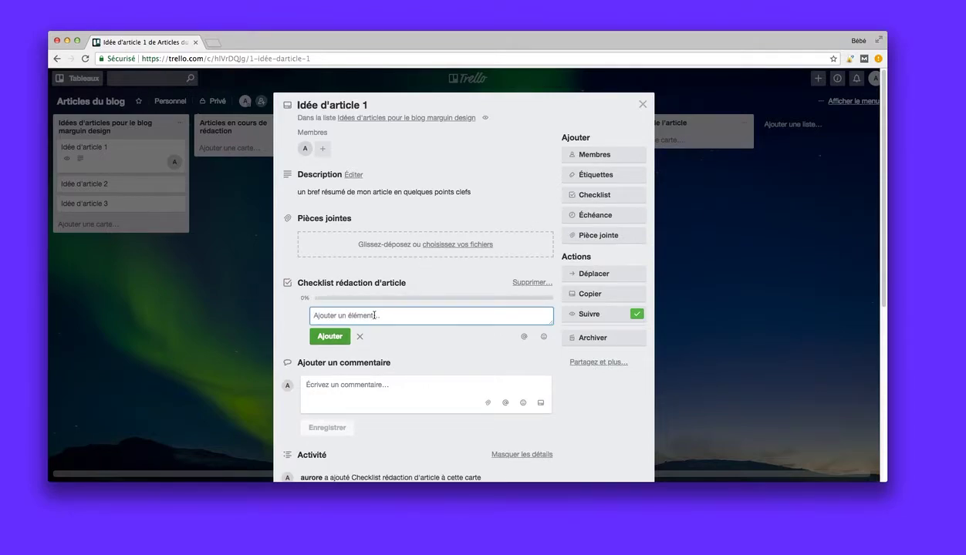
# Step: Add the items "Titre", "Chapô", "Accroche", "des paragraphes" and "metadescriptions" to the checklist
pyautogui.write('Titre')
pyautogui.press('Return')
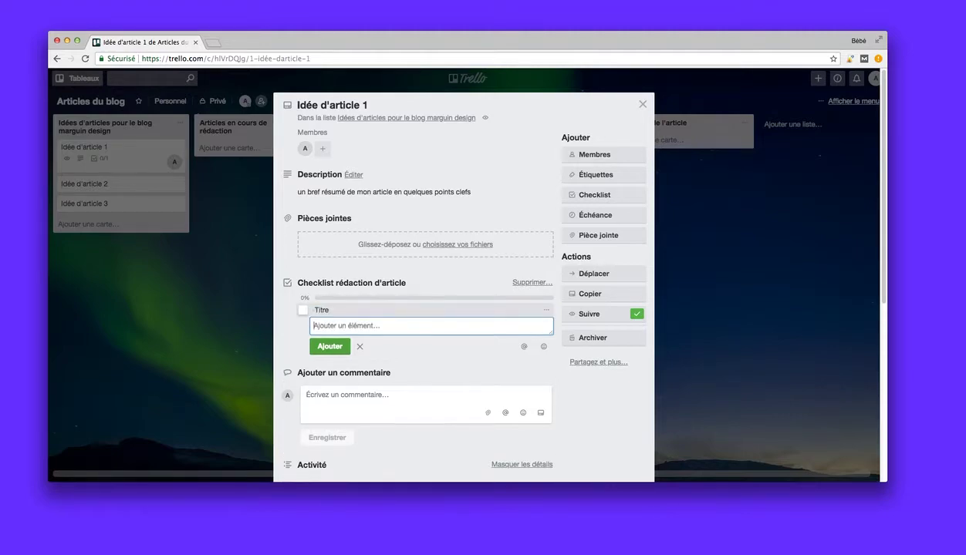
pyautogui.write('Chapô')
pyautogui.press('Return')
pyautogui.write('Accroche')
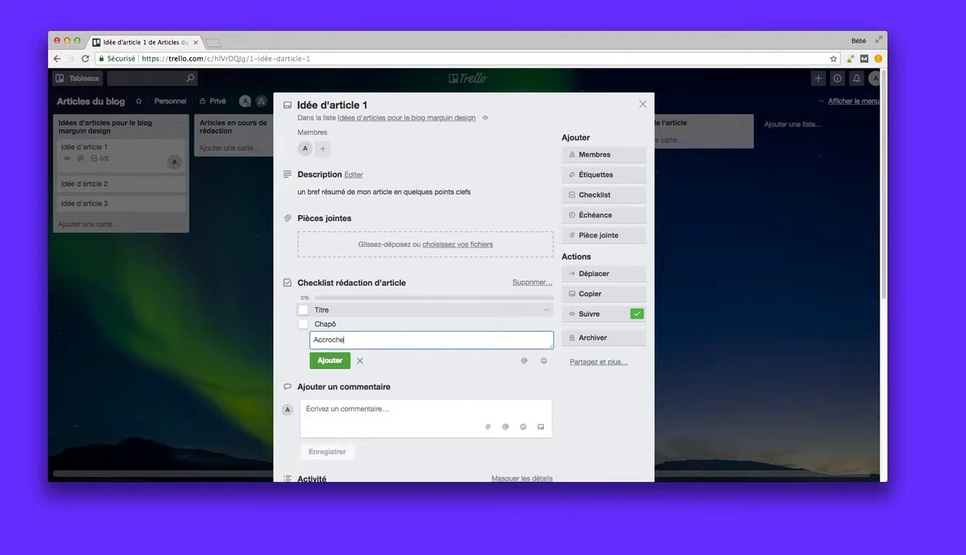
pyautogui.press('Return')
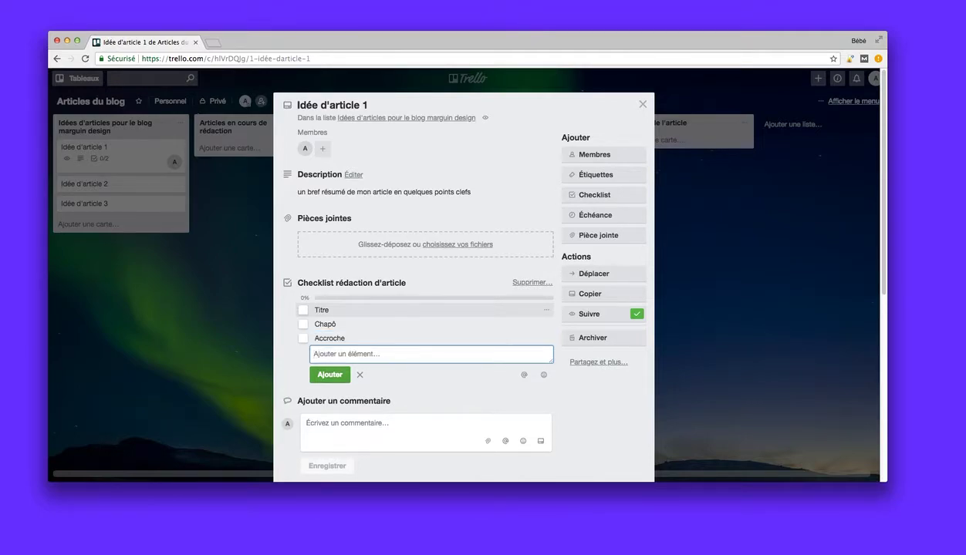
pyautogui.write('des paragraphes')
pyautogui.press('Return')
pyautogui.write('met')
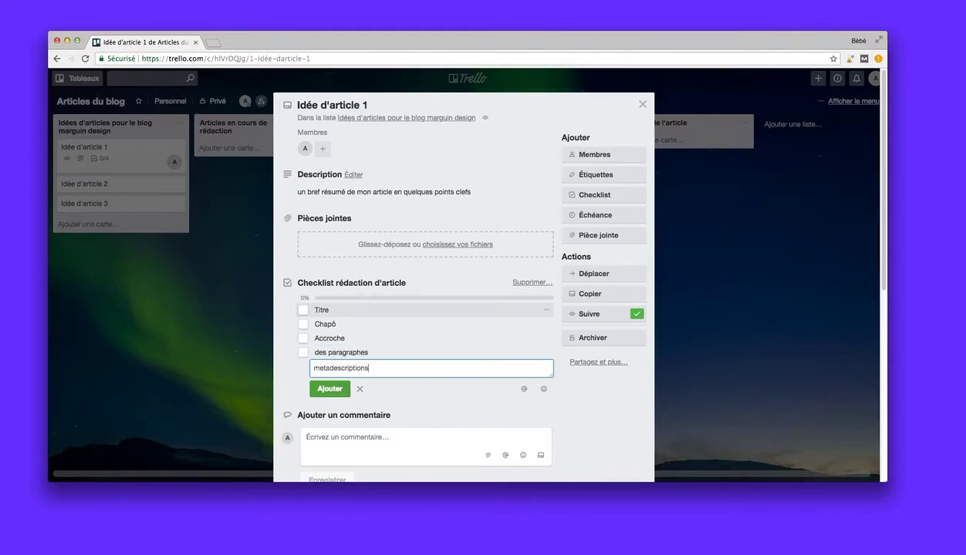
pyautogui.press('Return')
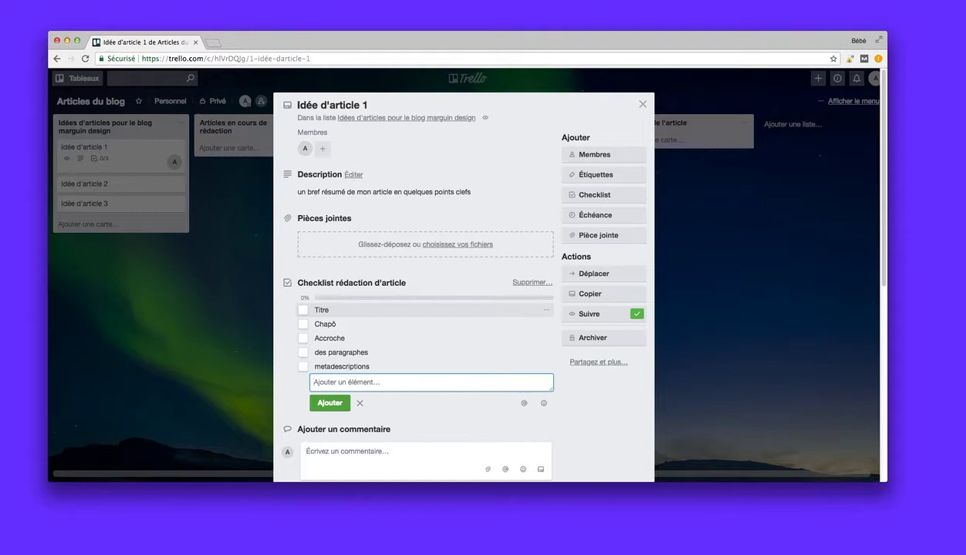
pyautogui.click(360, 403)
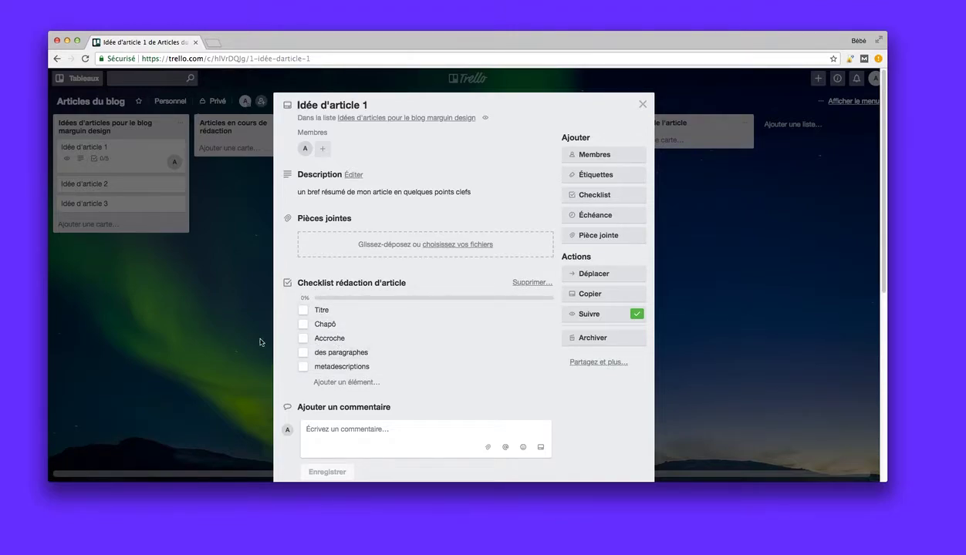
# Step: Mark "Titre", "Chapô" and "Accroche" as completed, and move the "Idée d'article 1" card to "Articles en cours de rédaction"
pyautogui.click(303, 310)
pyautogui.click(303, 334)
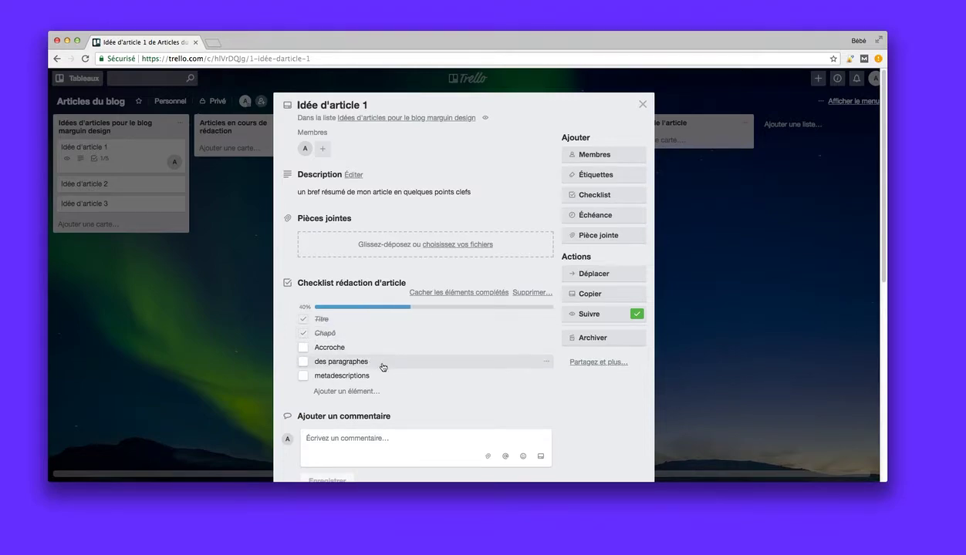
pyautogui.click(304, 348)
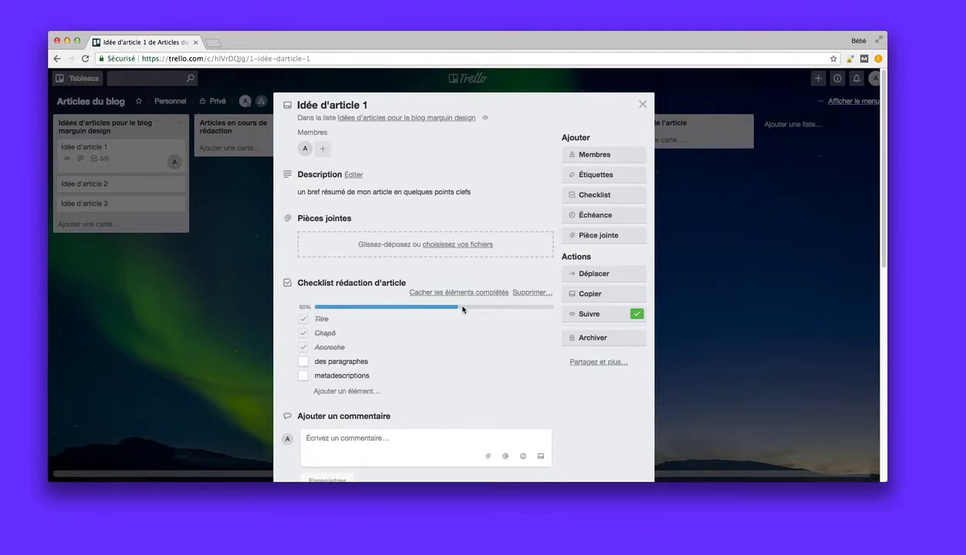
pyautogui.click(642, 104)
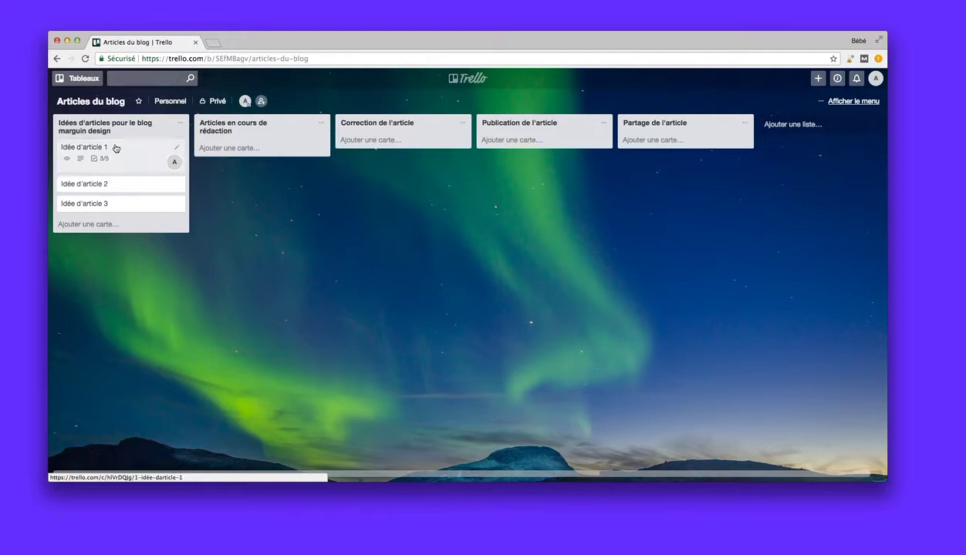
pyautogui.moveTo(91, 152); pyautogui.dragTo(233, 147)
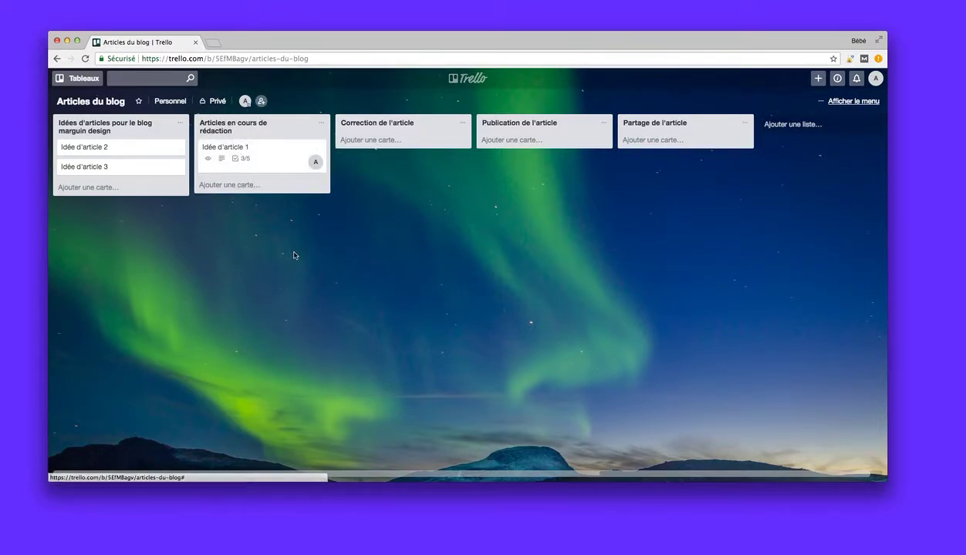
# Step: Add a checklist to the "Idée d'article 2" card, copying its items from "Checklist rédaction d'article"
pyautogui.click(116, 149)
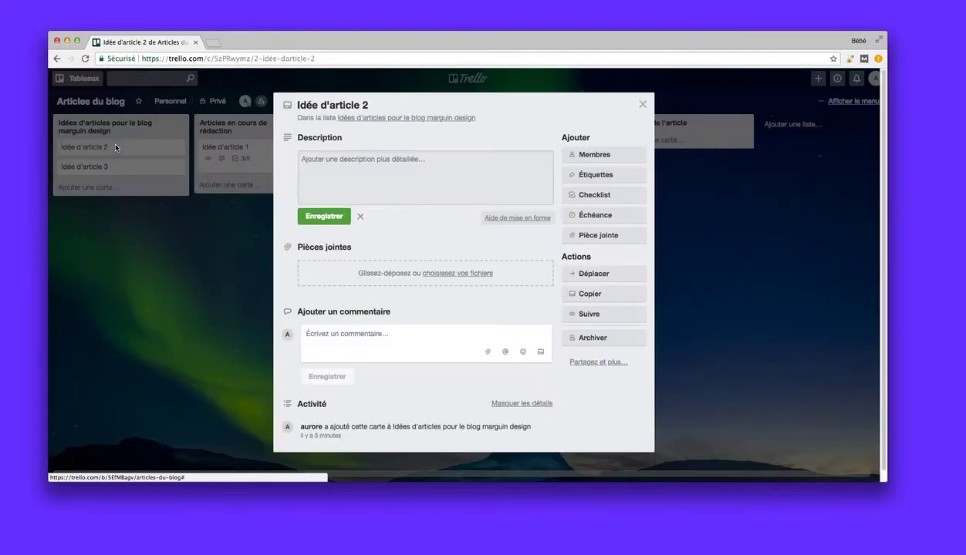
pyautogui.click(602, 197)
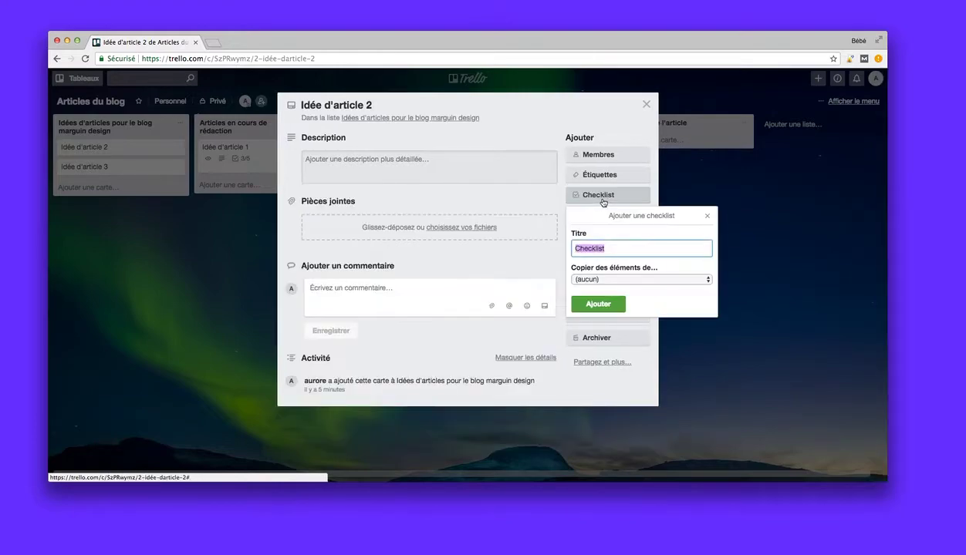
pyautogui.click(634, 279)
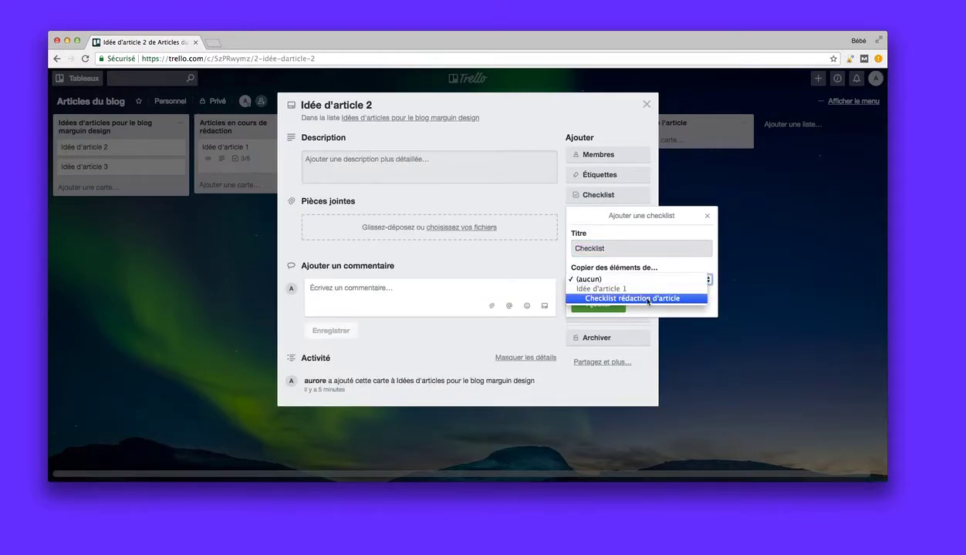
pyautogui.click(649, 300)
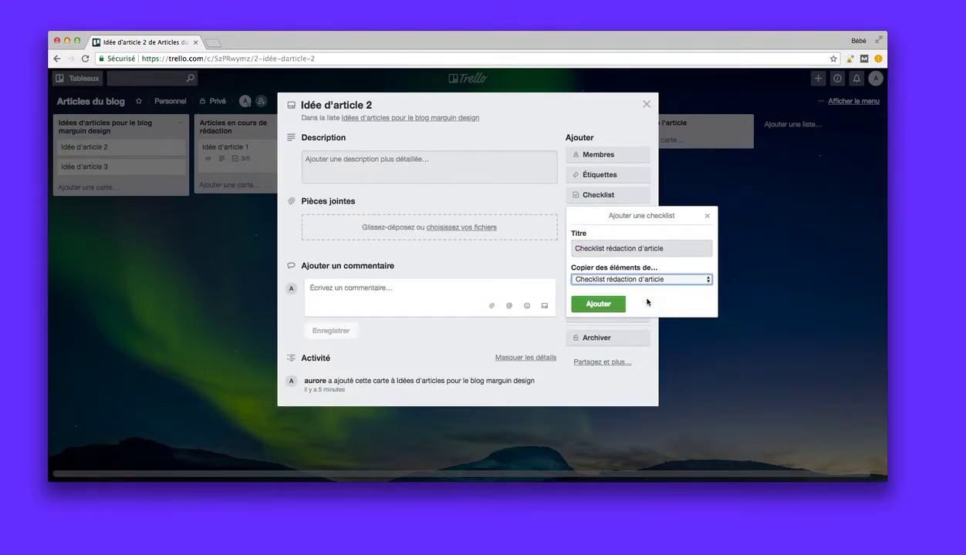
pyautogui.click(606, 305)
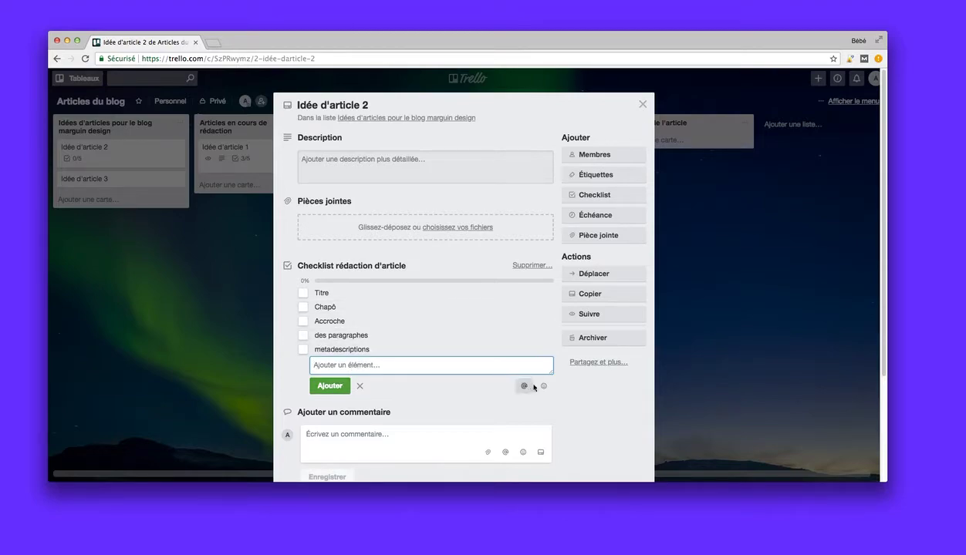
pyautogui.click(360, 386)
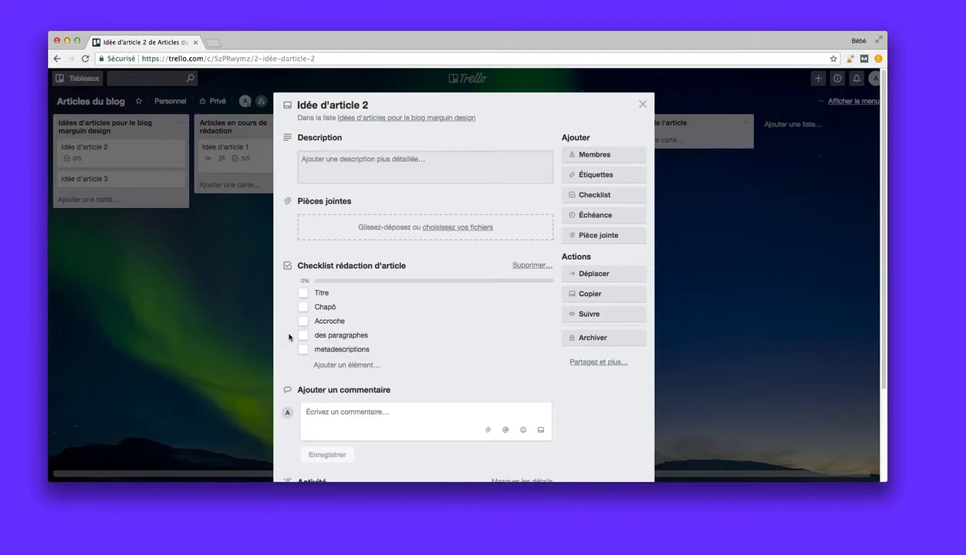
# Step: Mark "Titre" as completed on "Idée d'article 2" and move the card below "Idée d'article 1" in "Articles en cours de rédaction"
pyautogui.click(303, 296)
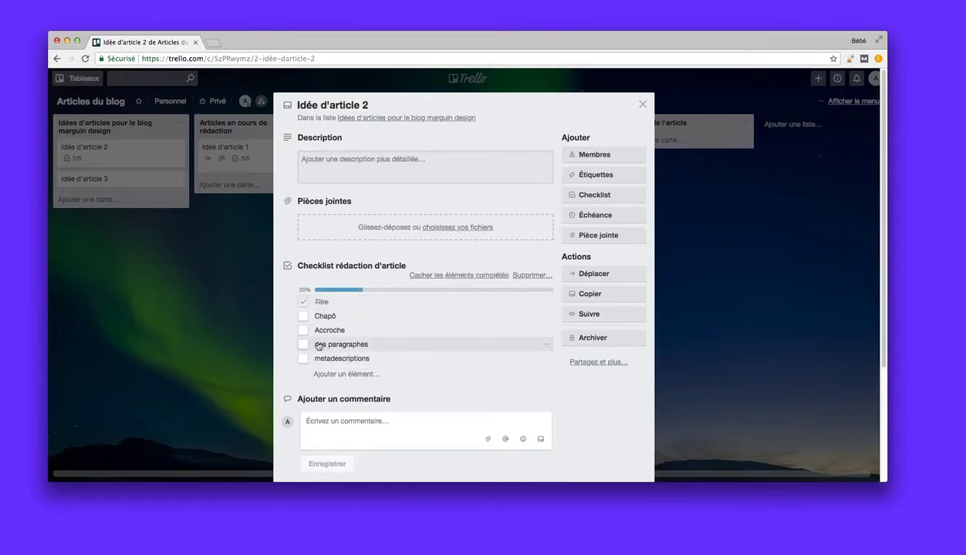
pyautogui.click(642, 105)
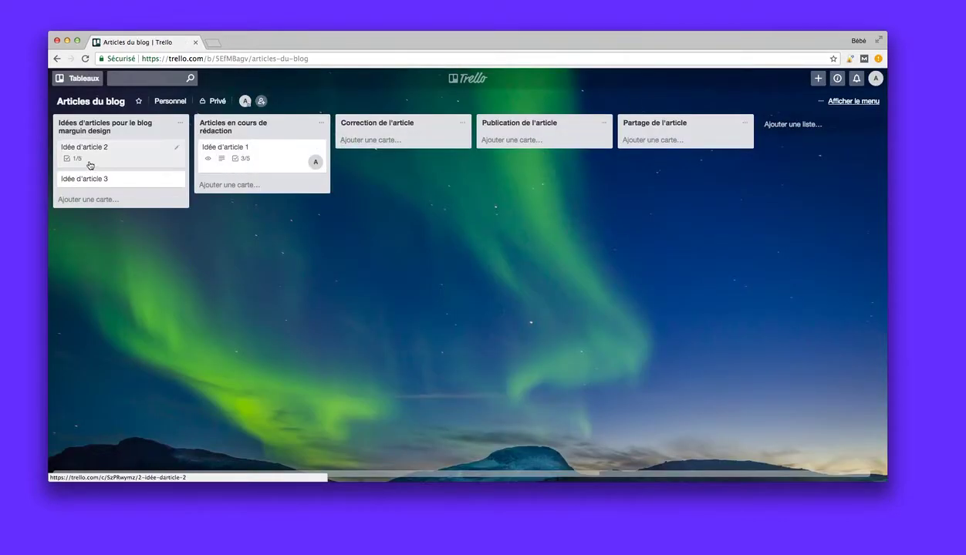
pyautogui.moveTo(95, 149); pyautogui.dragTo(234, 193)
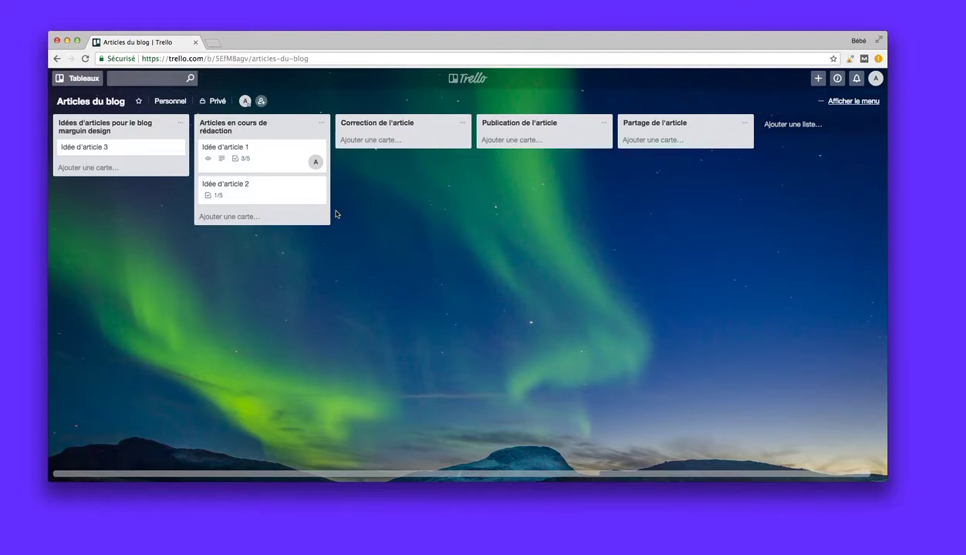
# Step: Create a pink label named "Pour Mon Blog" on the "Idée d'article 1" card
pyautogui.click(276, 148)
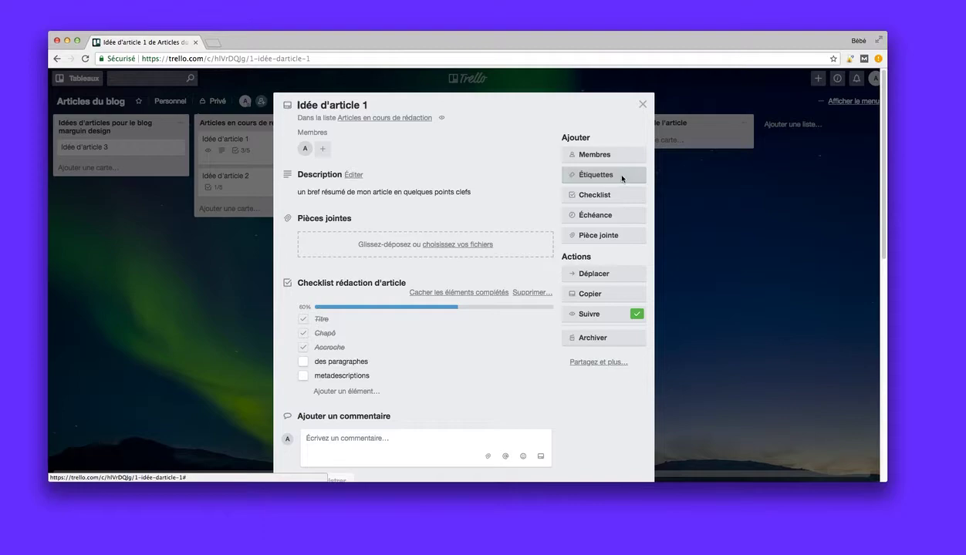
pyautogui.click(590, 179)
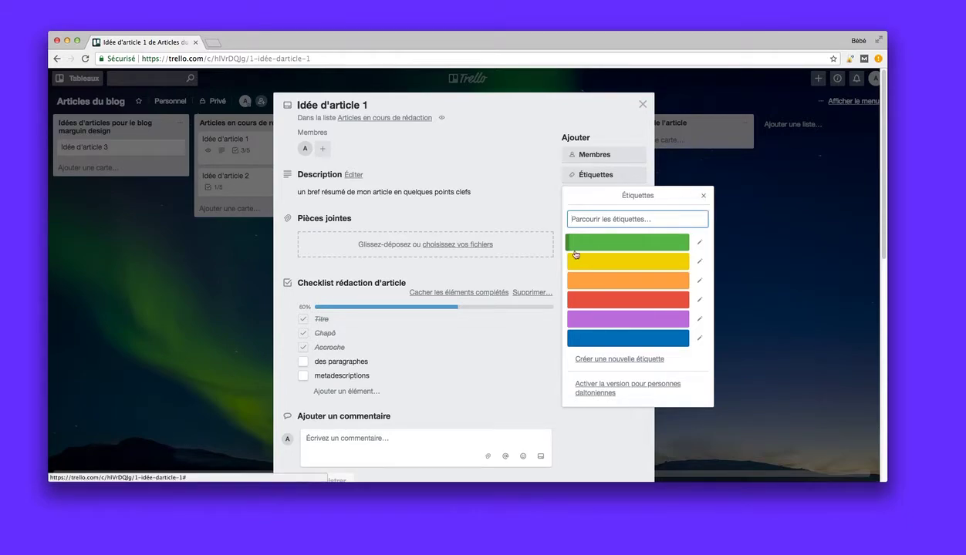
pyautogui.click(604, 360)
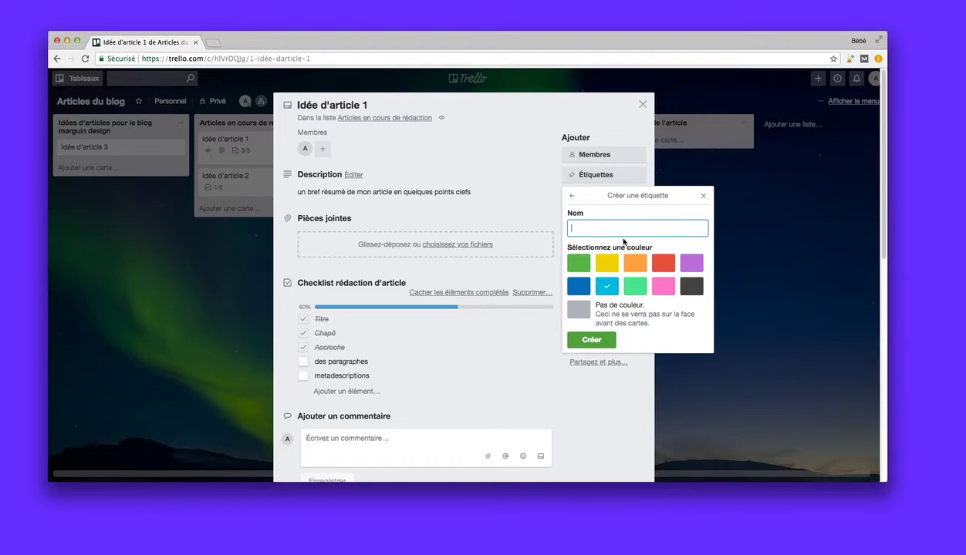
pyautogui.click(662, 286)
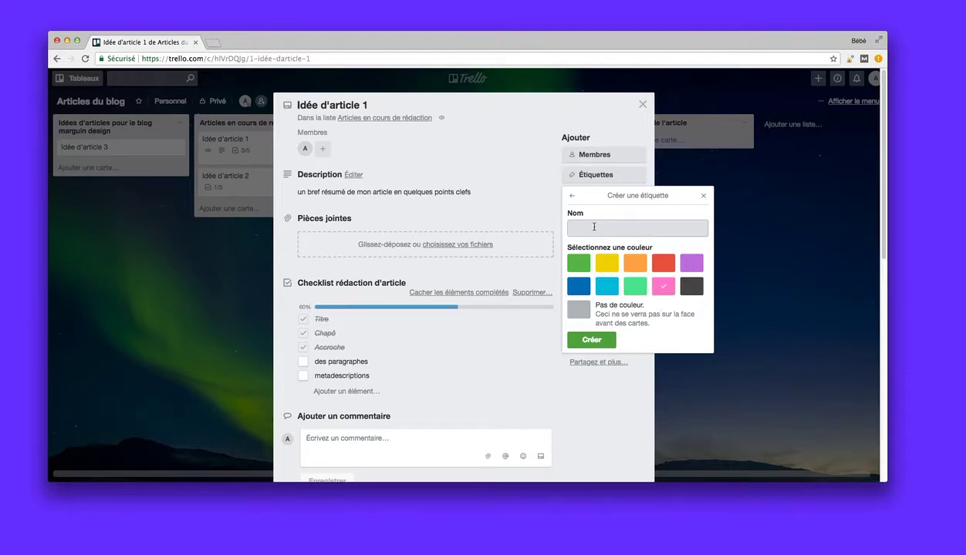
pyautogui.click(594, 226)
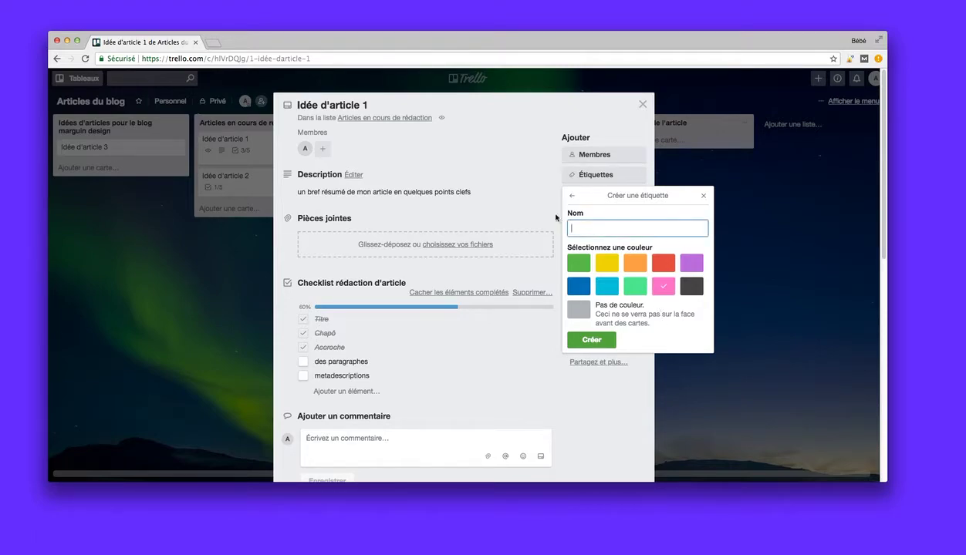
pyautogui.write('Publié sur mon blog')
pyautogui.moveTo(609, 229); pyautogui.dragTo(549, 225)
pyautogui.write('M')
pyautogui.write('Pour')
pyautogui.press('Right')
pyautogui.press('BackSpace')
pyautogui.write('B')
pyautogui.click(590, 339)
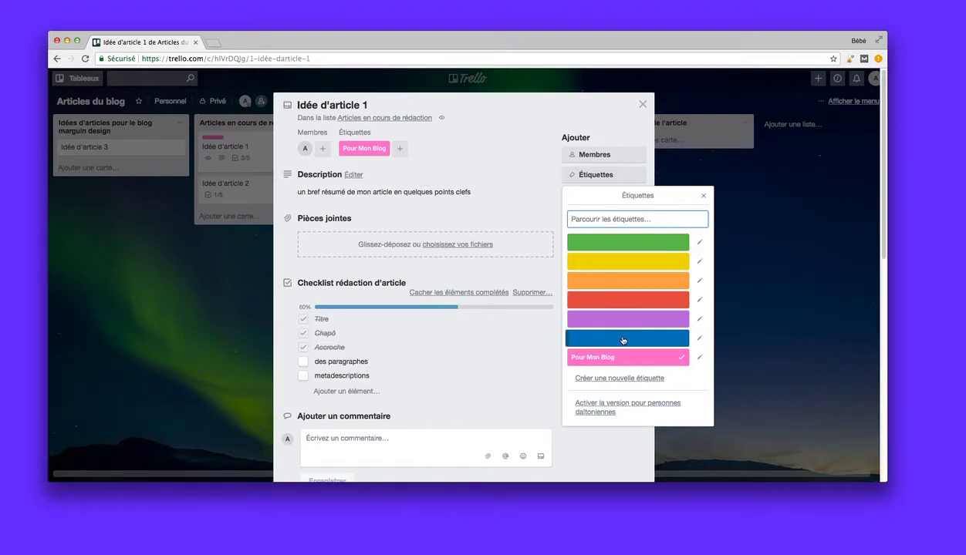
# Step: Remove and reapply the "Pour Mon Blog" label on the "Idée d'article 1" card, and return to the board
pyautogui.click(681, 361)
pyautogui.click(681, 362)
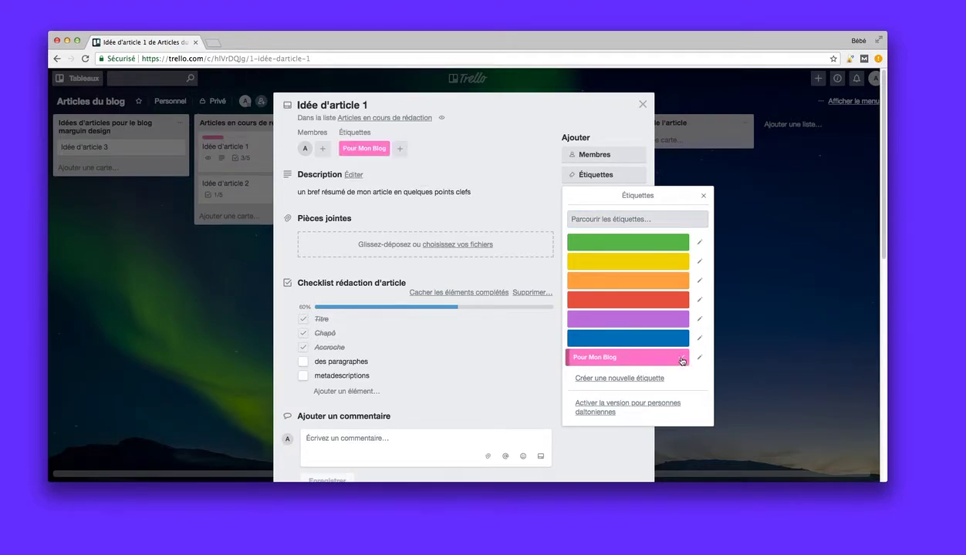
pyautogui.click(681, 361)
pyautogui.click(681, 360)
pyautogui.click(703, 197)
pyautogui.click(642, 104)
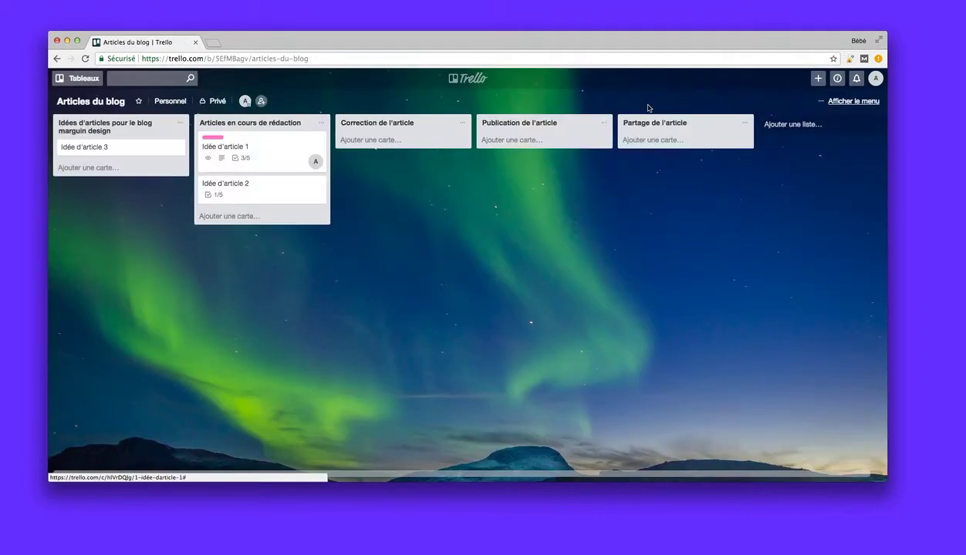
# Step: Create a purple label named "Invité" on the "Idée d'article 2" card, and return to the board
pyautogui.click(257, 185)
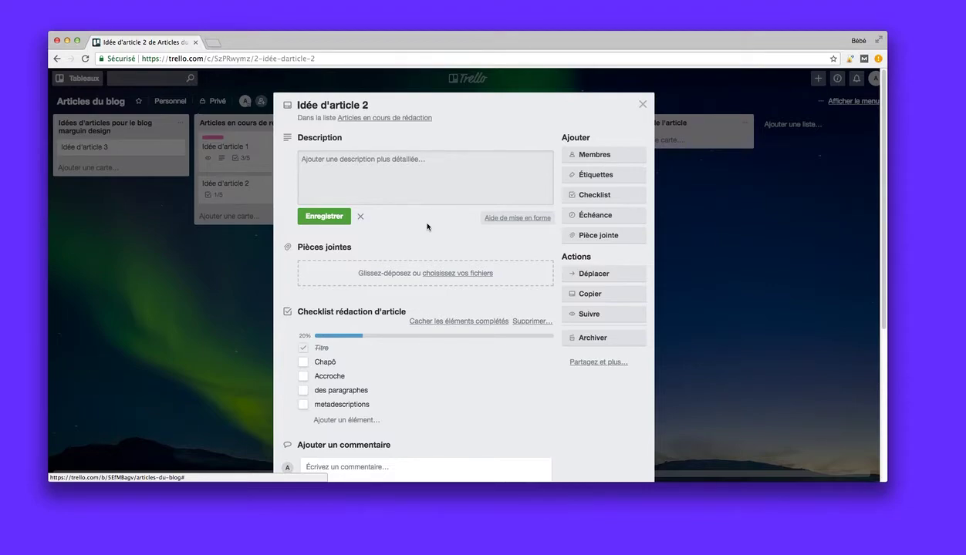
pyautogui.click(623, 175)
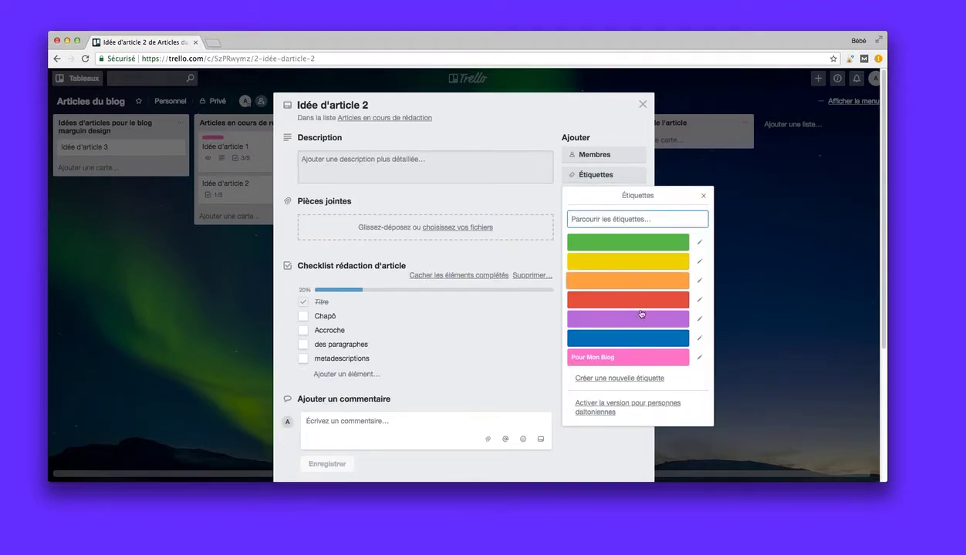
pyautogui.click(637, 376)
pyautogui.click(683, 262)
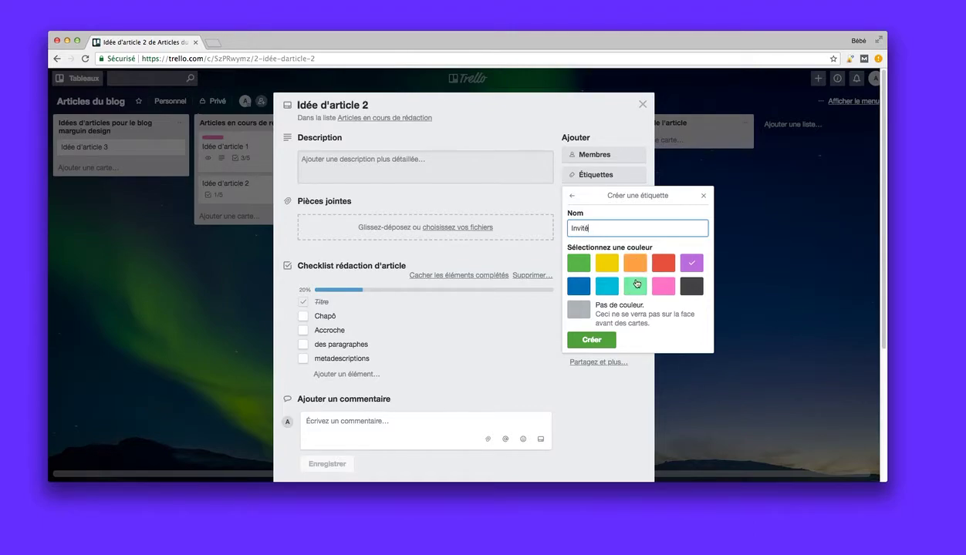
pyautogui.click(592, 344)
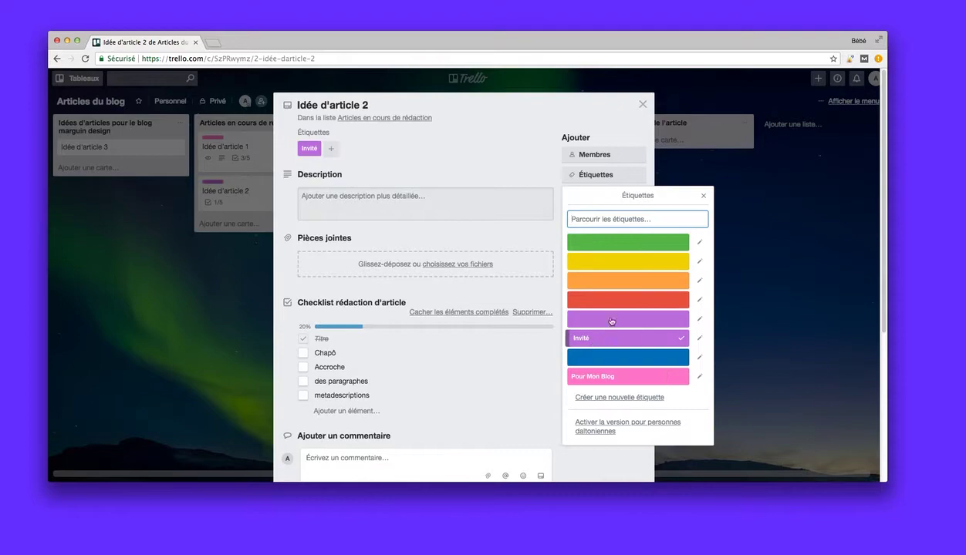
pyautogui.click(703, 195)
pyautogui.click(638, 113)
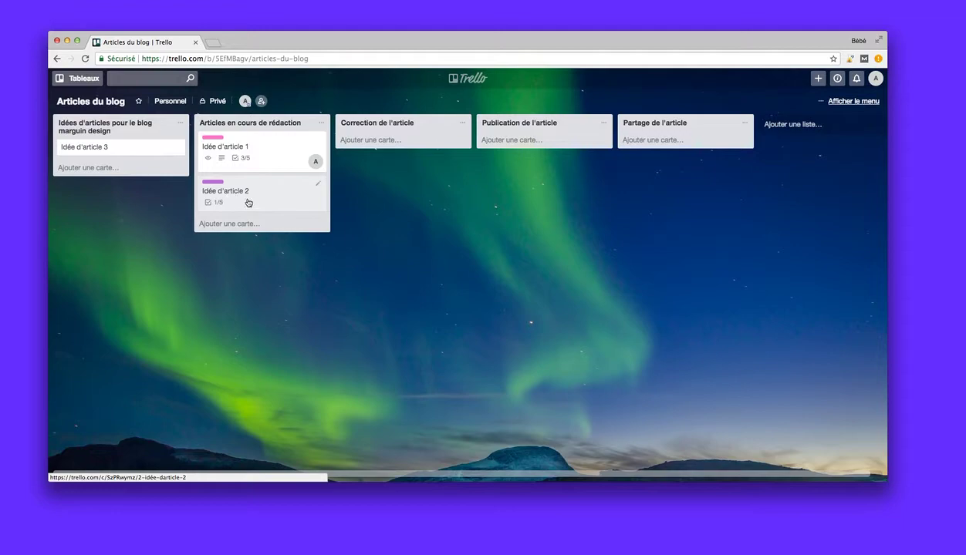
# Step: Add an unnamed green label to the "Idée d'article 2" card using its quick editor
pyautogui.click(315, 185)
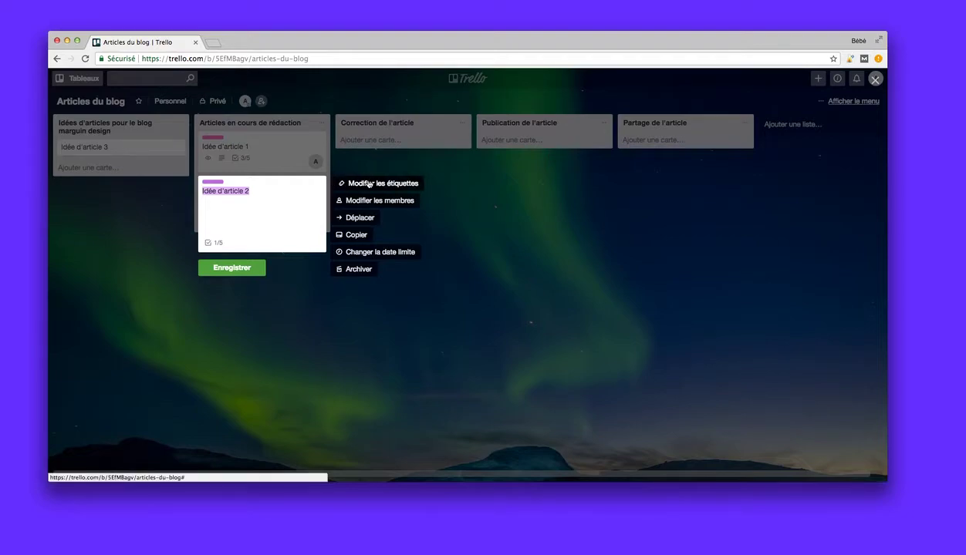
pyautogui.click(338, 174)
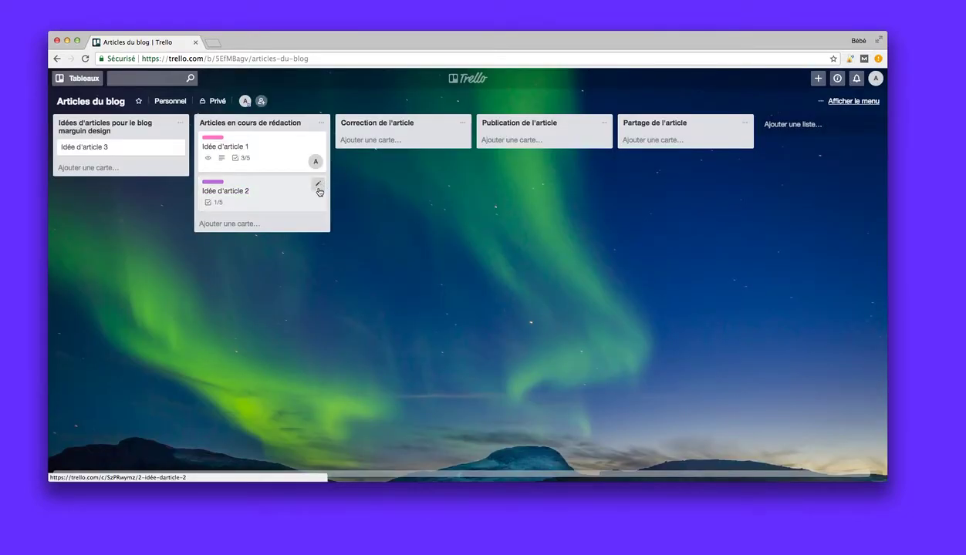
pyautogui.click(315, 185)
pyautogui.click(346, 186)
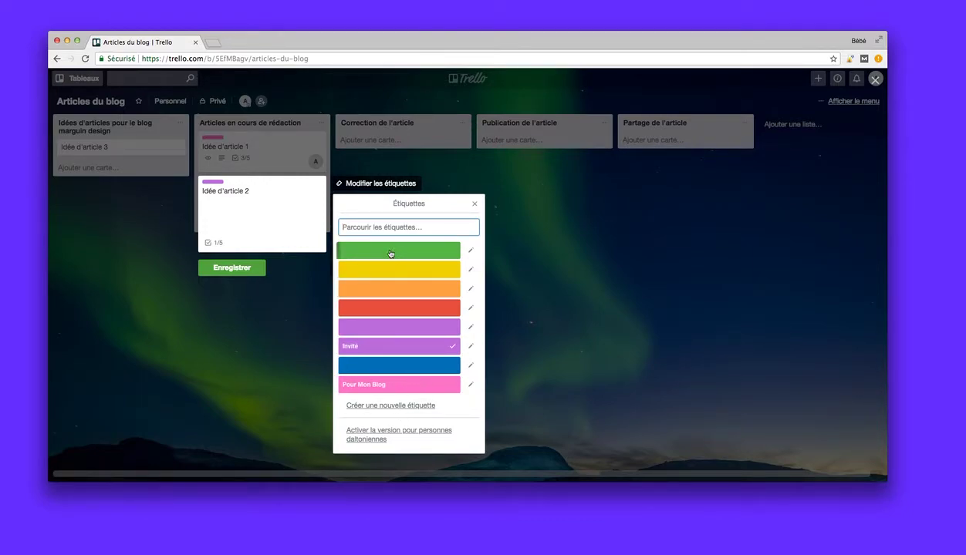
pyautogui.click(399, 407)
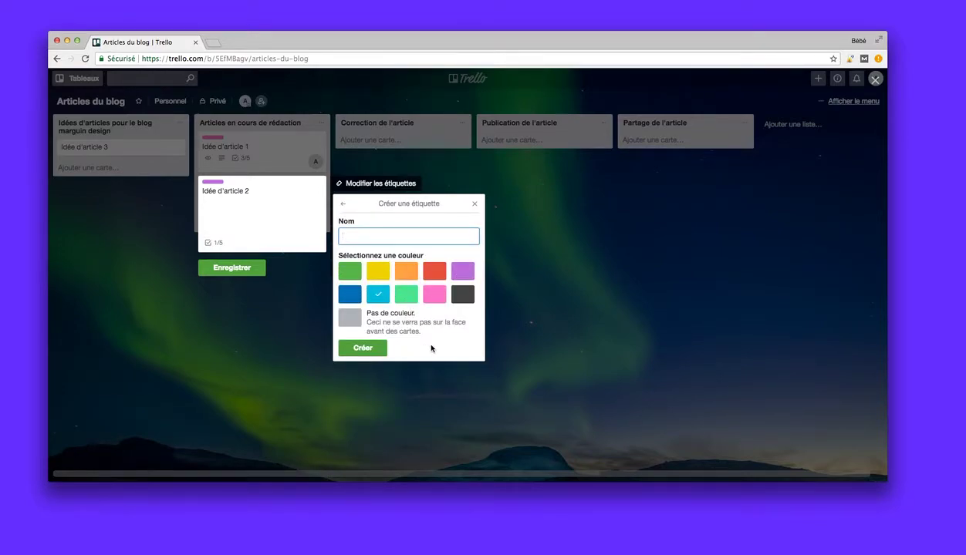
pyautogui.click(378, 271)
pyautogui.click(350, 272)
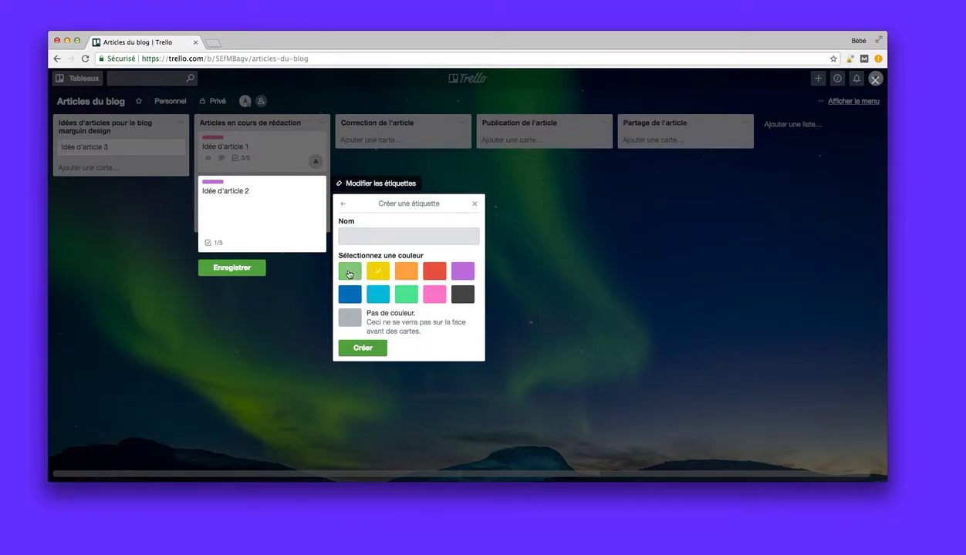
pyautogui.click(363, 349)
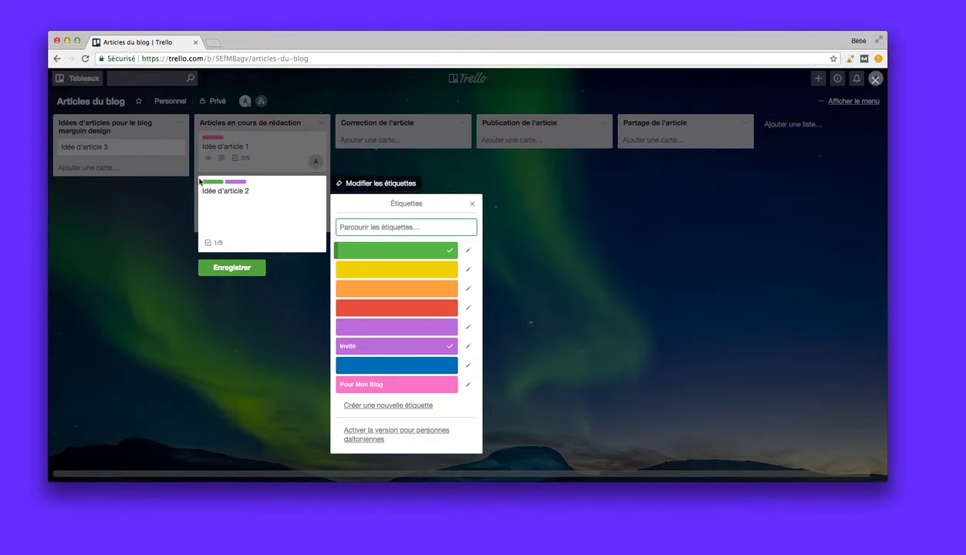
# Step: Name the green label "Réseaux sociaux" and save the "Idée d'article 2" card
pyautogui.click(468, 250)
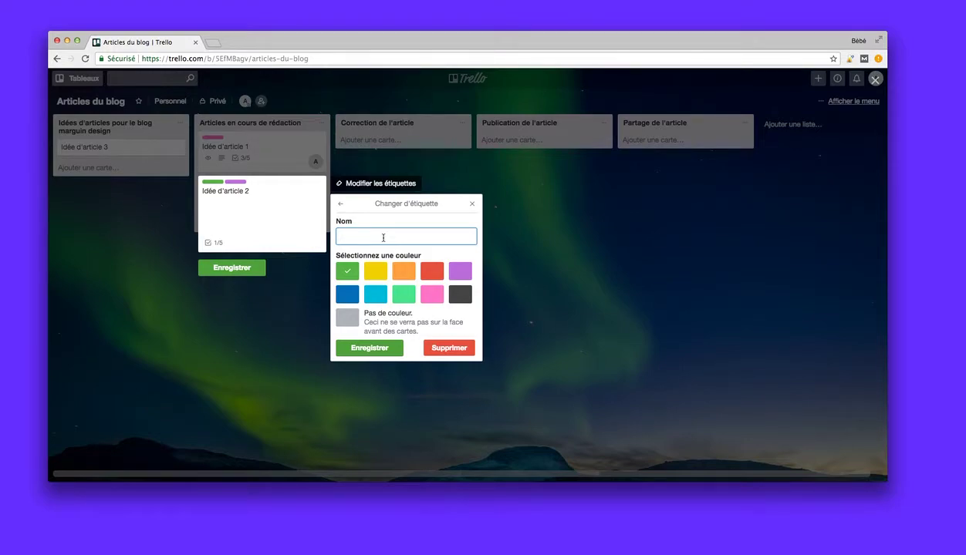
pyautogui.write('Réseau sociaux')
pyautogui.click(366, 236)
pyautogui.write('x')
pyautogui.click(382, 349)
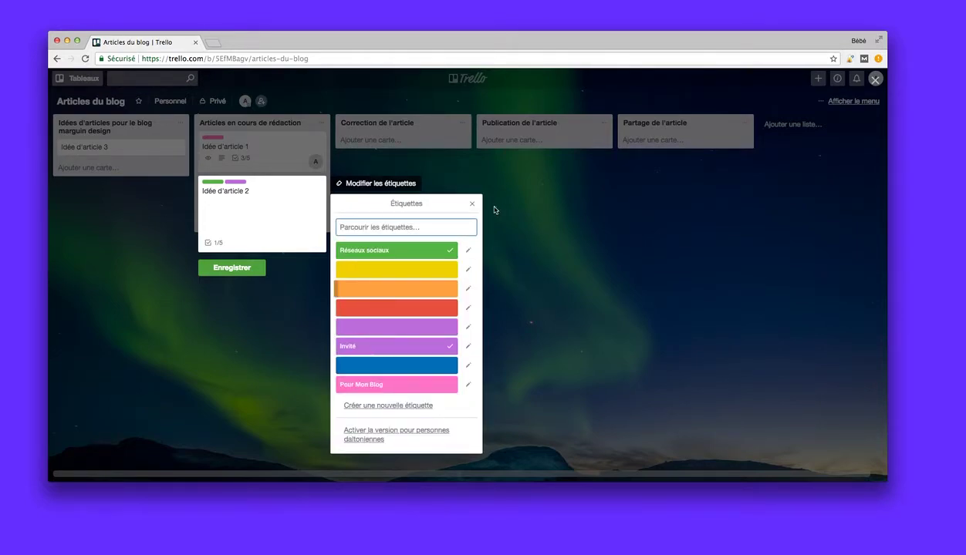
pyautogui.click(473, 206)
pyautogui.click(233, 268)
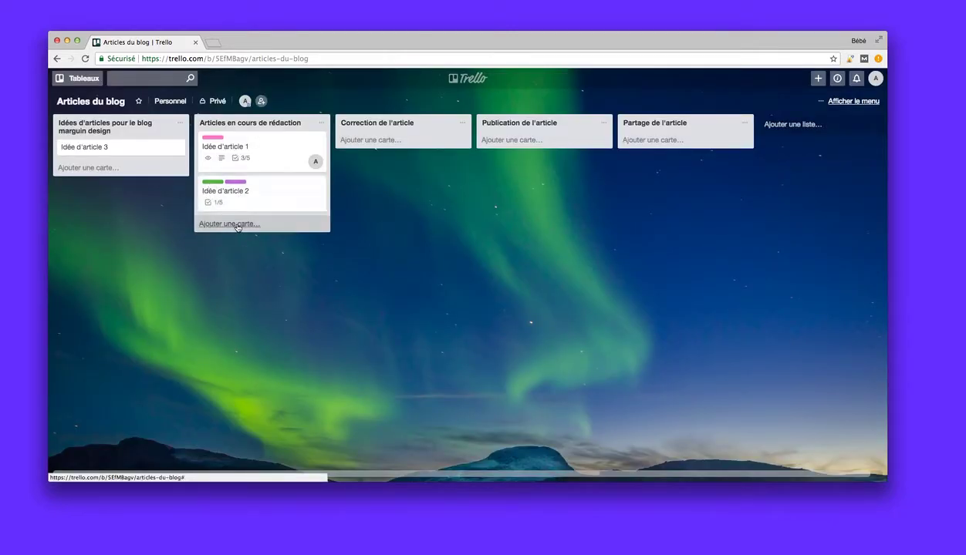
# Step: Replace the "Invité" label with "Pour Mon Blog" on the "Idée d'article 2" card, and return to the board
pyautogui.click(264, 186)
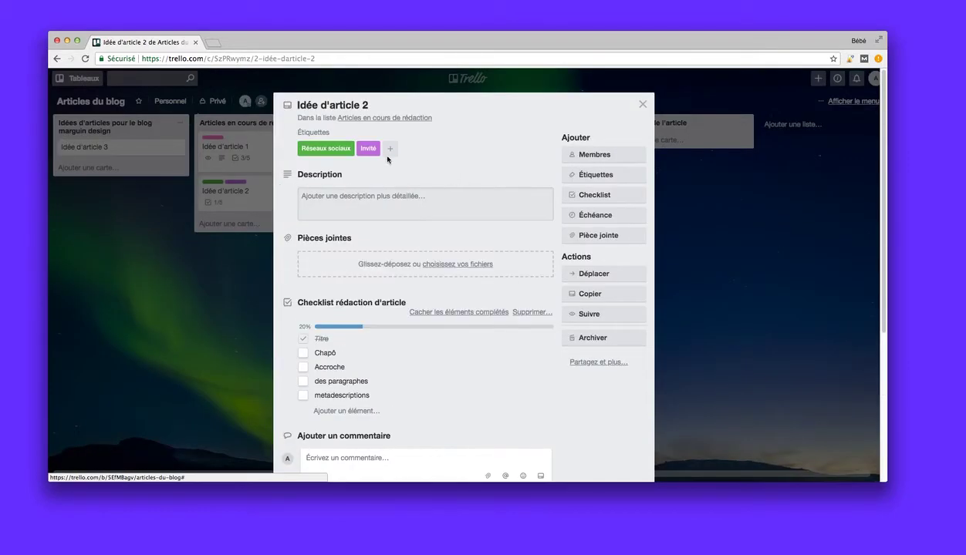
pyautogui.click(621, 177)
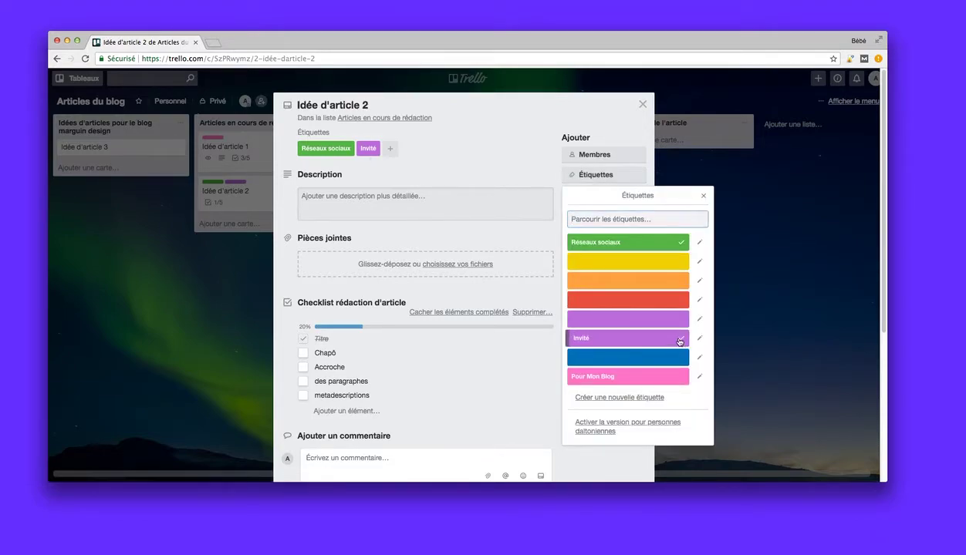
pyautogui.click(673, 344)
pyautogui.click(668, 375)
pyautogui.click(703, 195)
pyautogui.click(642, 104)
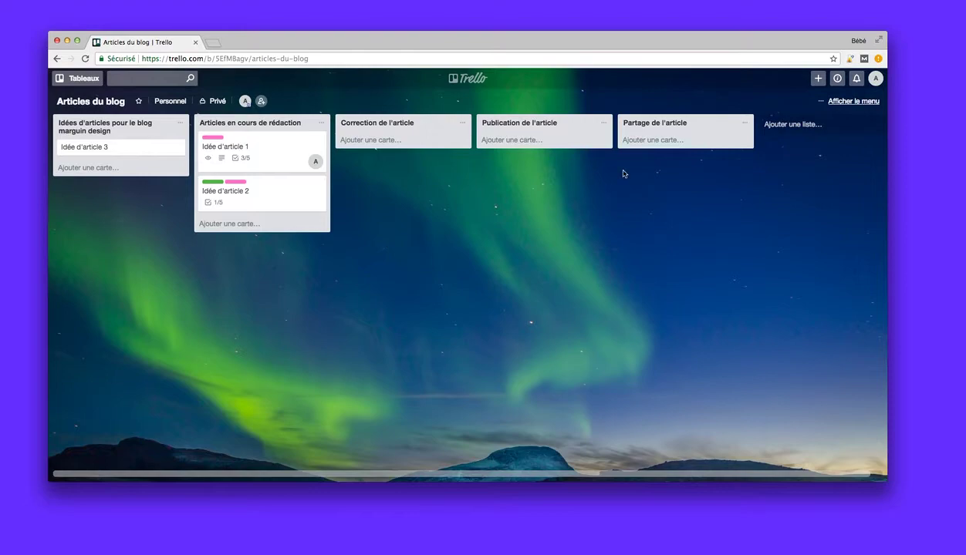
# Step: Create a new board titled "Article blog"
pyautogui.click(818, 78)
pyautogui.click(769, 136)
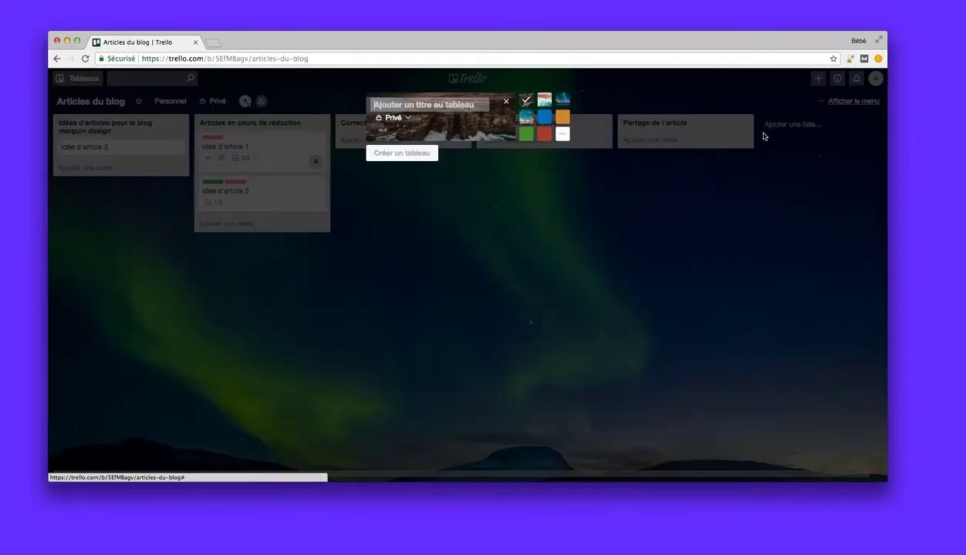
pyautogui.write('Article blog')
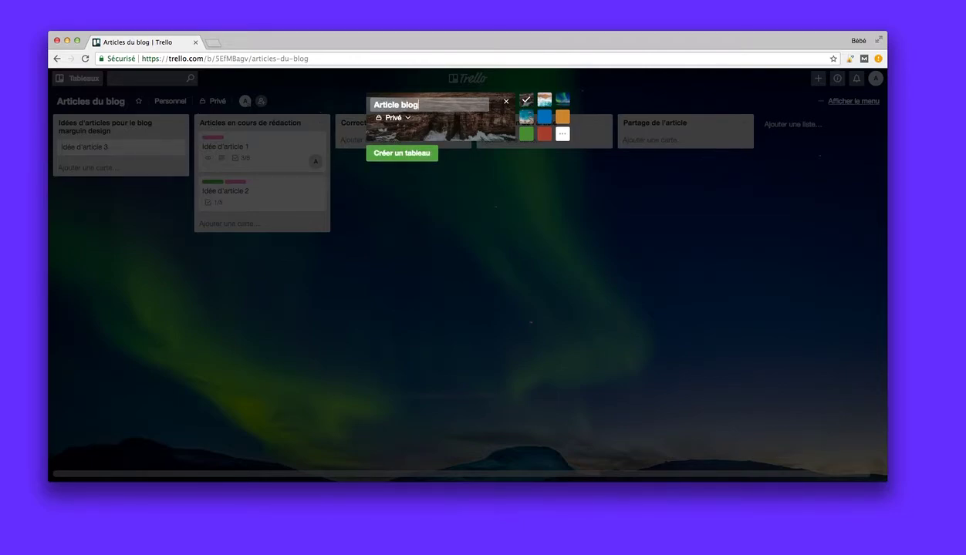
pyautogui.click(380, 152)
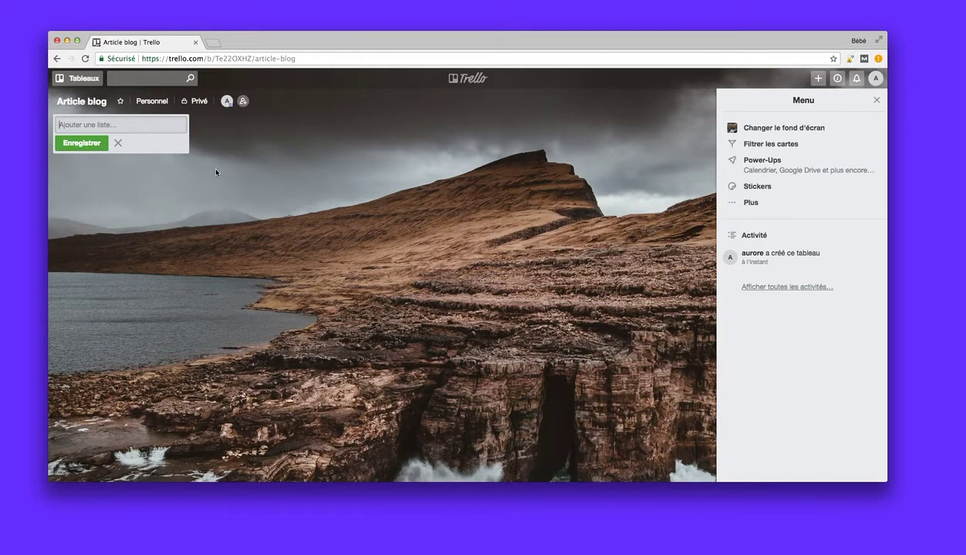
# Step: Add a first list named "Articles pour la catégorie Reseaux sociaux" to the "Article blog" board
pyautogui.write('Article pur la catégo')
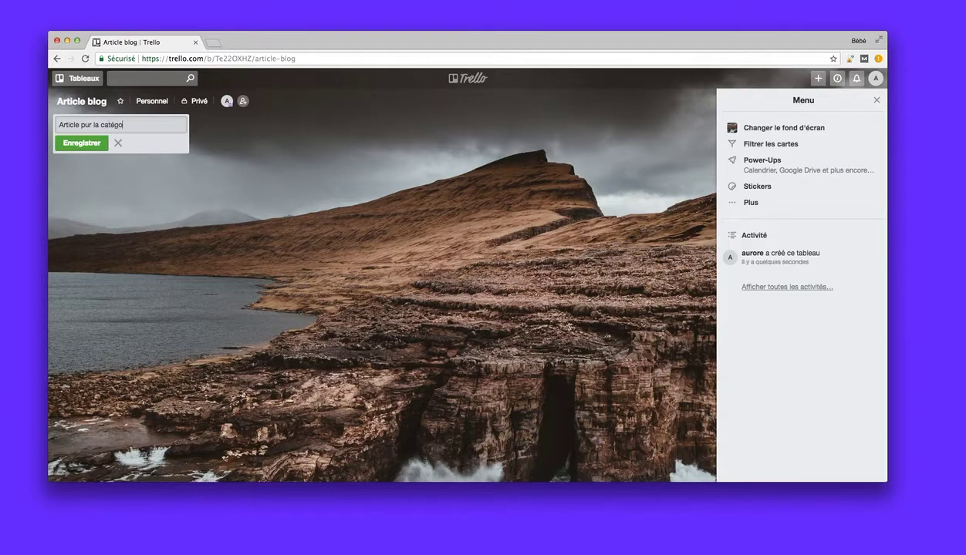
pyautogui.write('rie Reaseau soociaux')
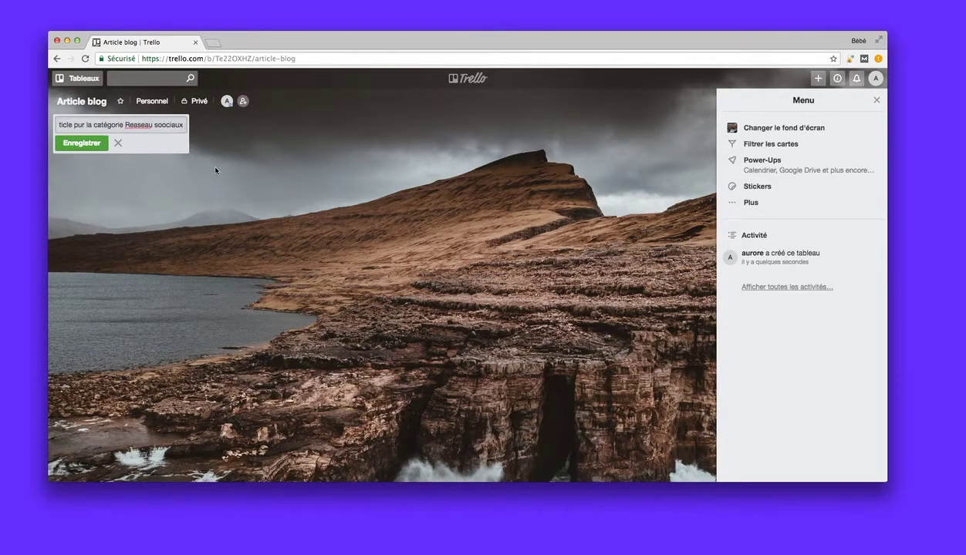
pyautogui.moveTo(153, 125); pyautogui.dragTo(133, 123)
pyautogui.write('seaux')
pyautogui.press('BackSpace')
pyautogui.moveTo(112, 124); pyautogui.dragTo(44, 118)
pyautogui.click(90, 124)
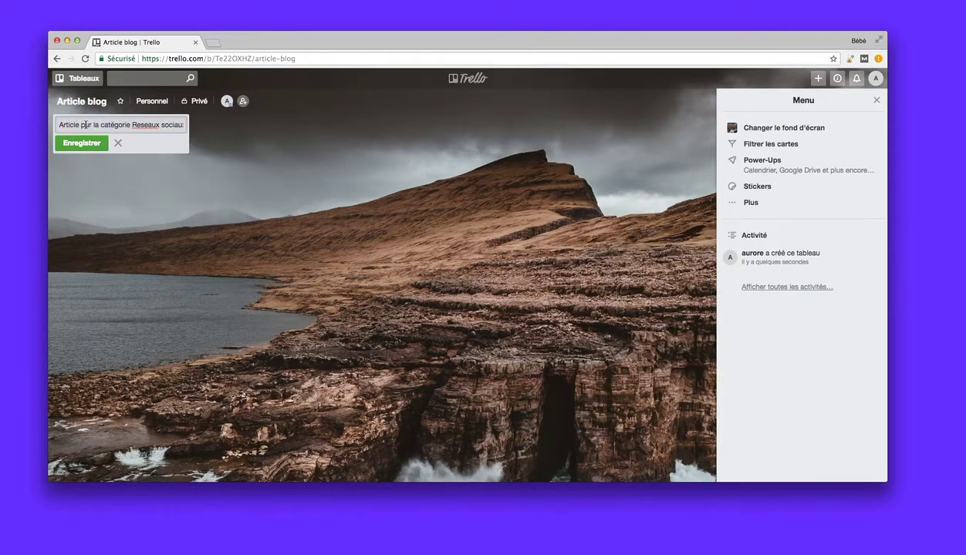
pyautogui.write('o')
pyautogui.write('s')
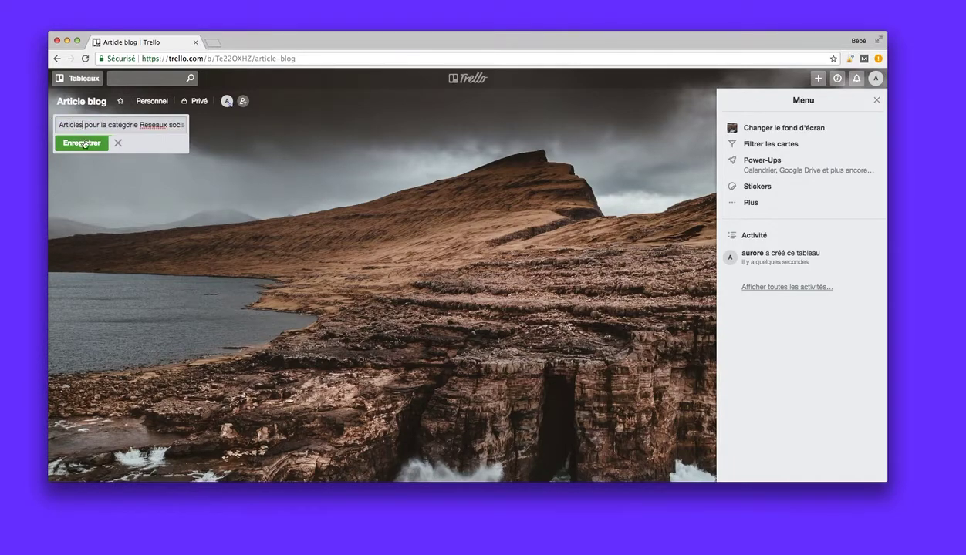
pyautogui.click(83, 143)
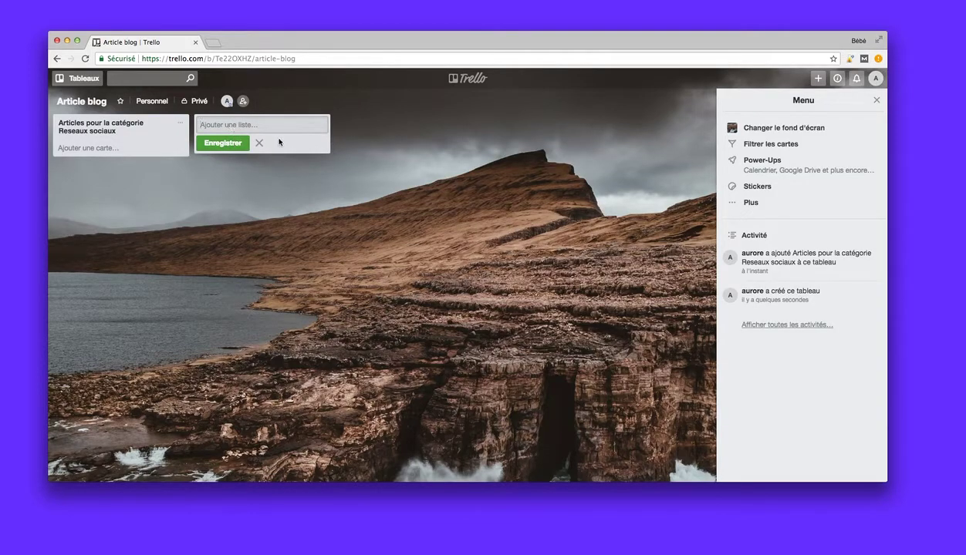
# Step: Add a second list named "Articles pour d'autres blogs (articles invités)"
pyautogui.write('Articles po')
pyautogui.write("ur d'autres blogs (article invité)")
pyautogui.click(304, 125)
pyautogui.write('ss)')
pyautogui.click(207, 143)
# Step: Add a card named "Idée article" to the "Articles pour la catégorie Reseaux sociaux" list
pyautogui.click(89, 147)
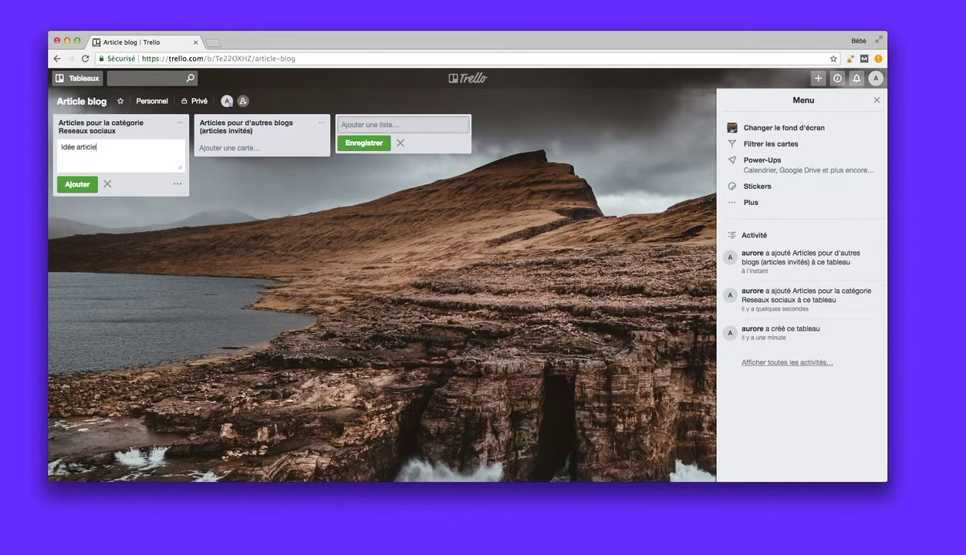
pyautogui.write('Idée article')
pyautogui.press('Return')
# Step: Apply the red label to the "Idée article" card, remove it and reapply it
pyautogui.click(177, 147)
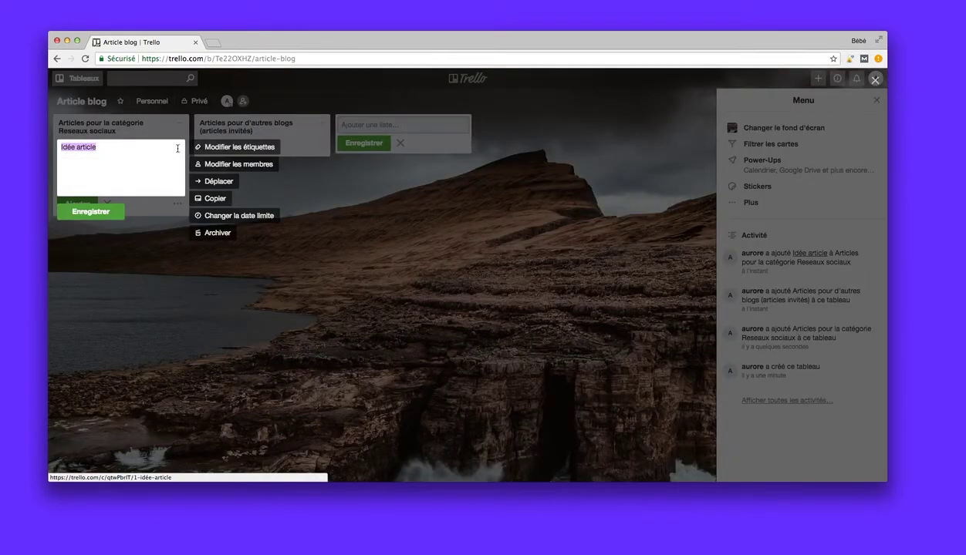
pyautogui.click(224, 148)
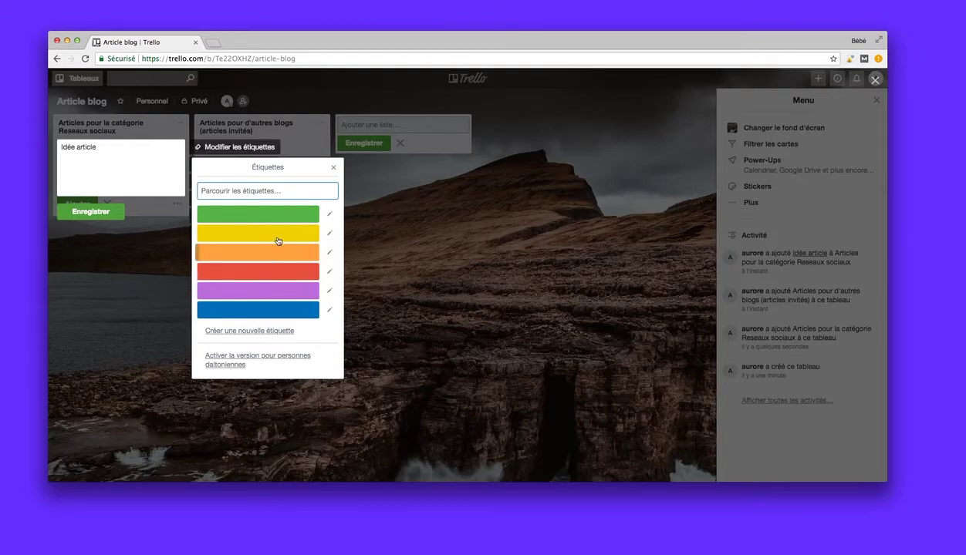
pyautogui.click(277, 274)
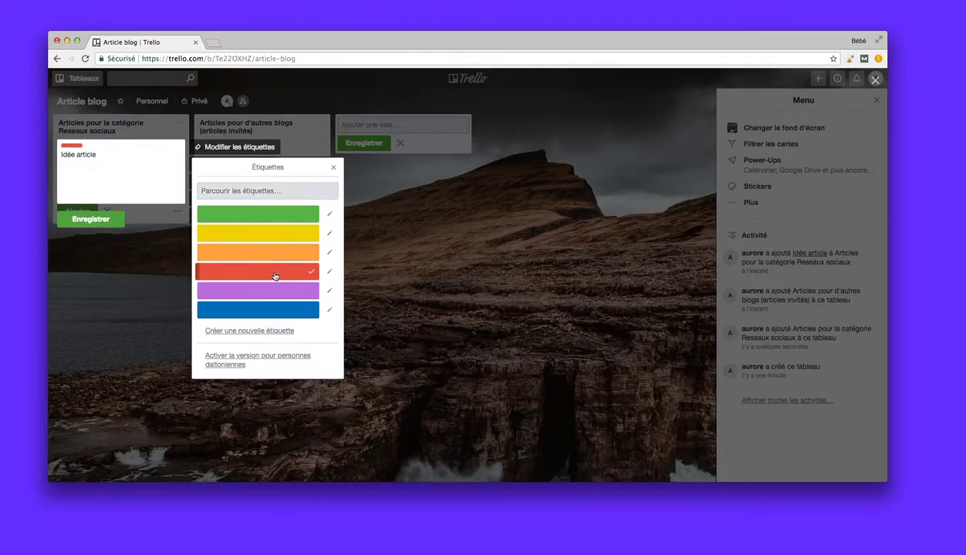
pyautogui.click(294, 273)
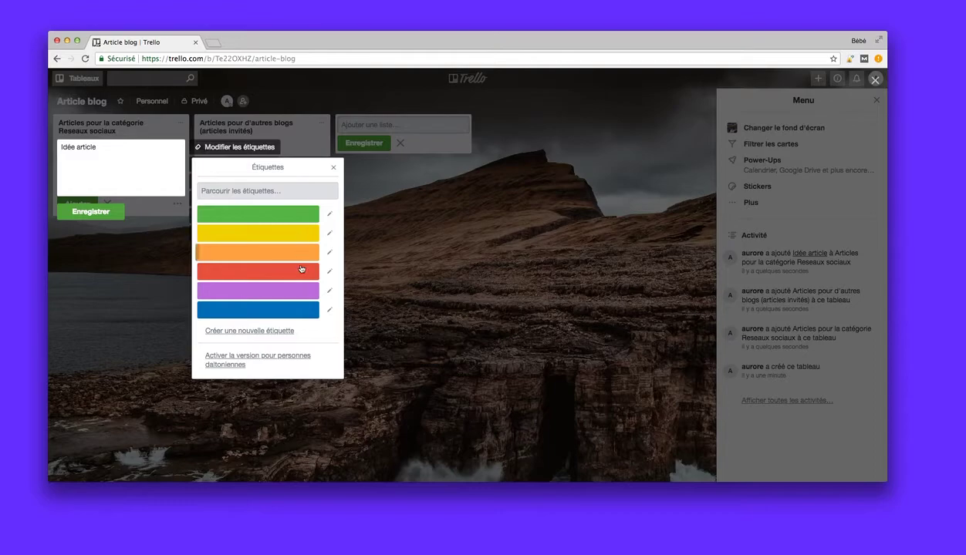
pyautogui.click(294, 271)
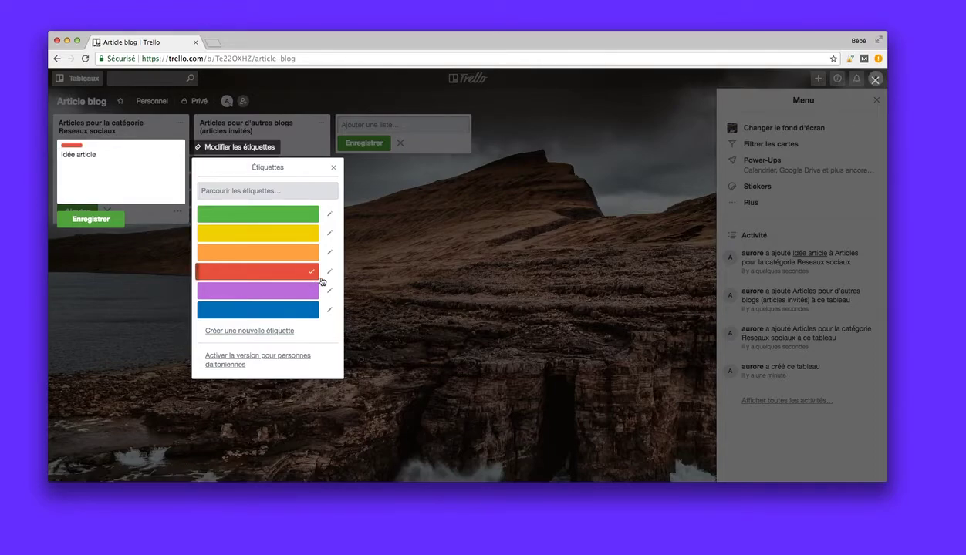
# Step: Name the red label "juste une idée" and save the label
pyautogui.click(330, 272)
pyautogui.click(250, 201)
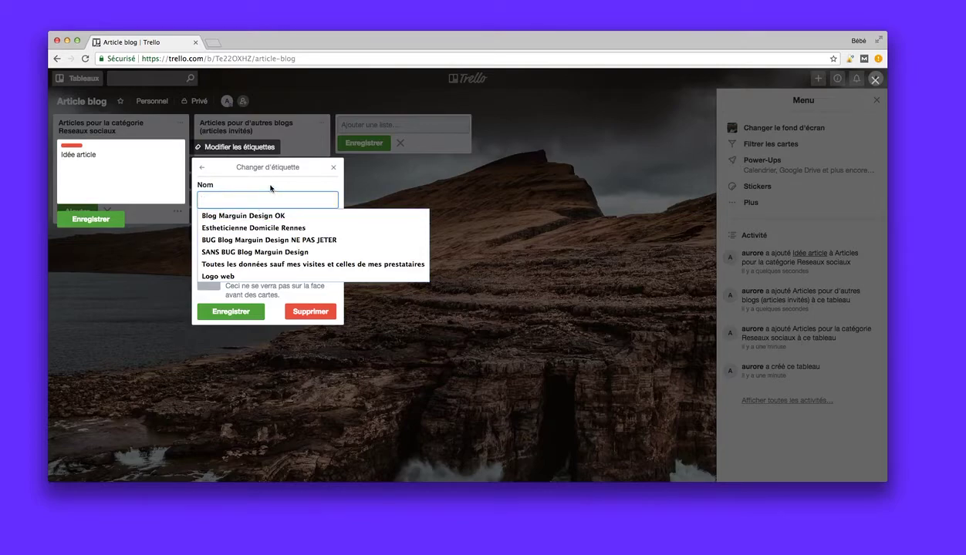
pyautogui.click(300, 179)
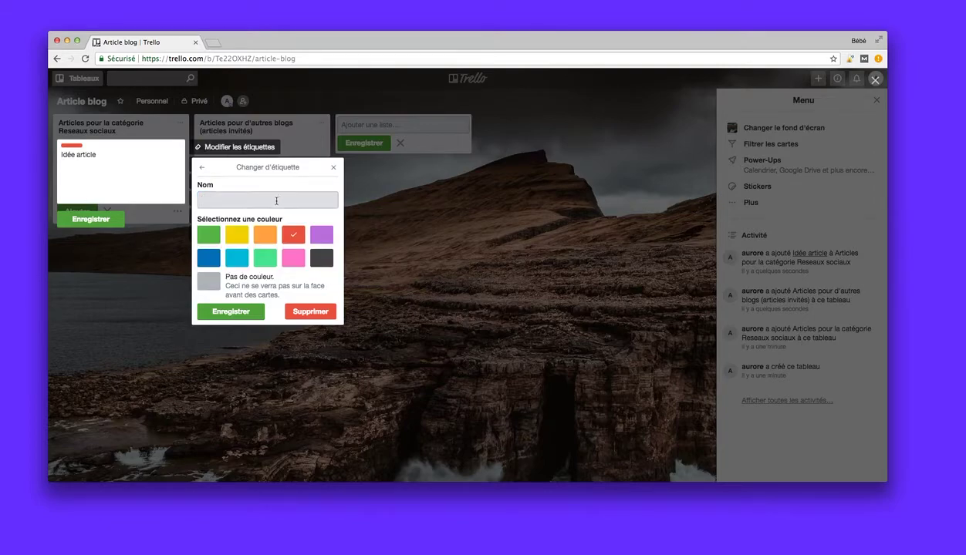
pyautogui.click(276, 200)
pyautogui.write('just')
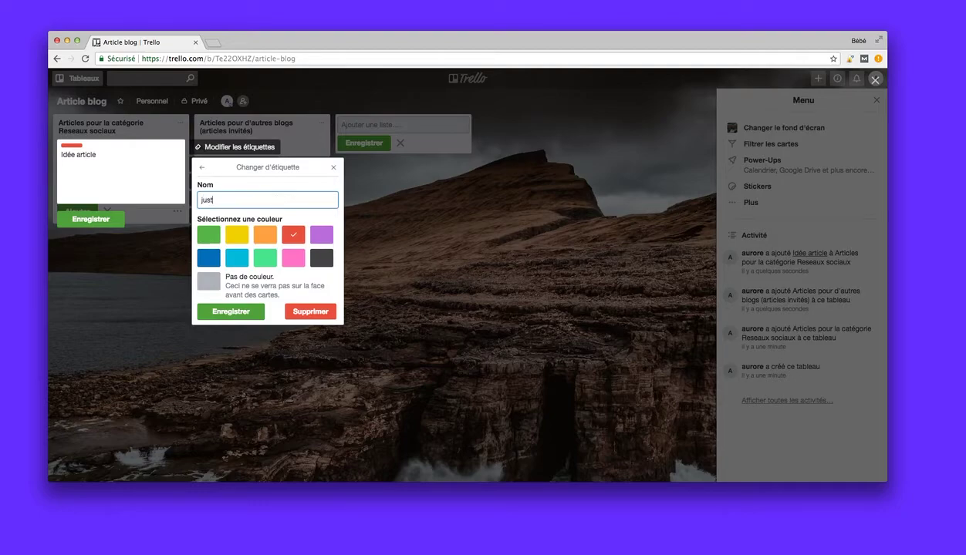
pyautogui.write('e une idée')
pyautogui.click(240, 308)
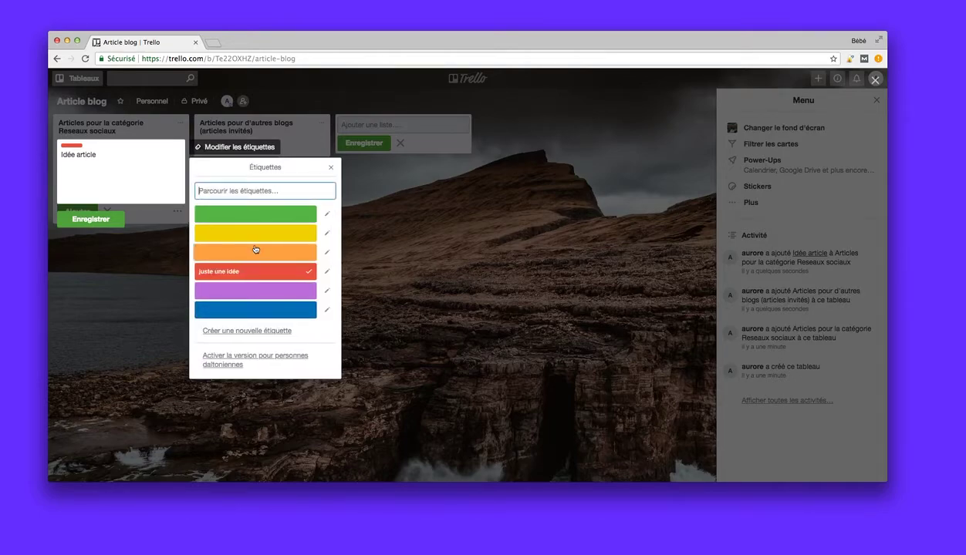
# Step: Apply the orange label to the "Idée article" card and name it "en cours de rédaction"
pyautogui.click(331, 167)
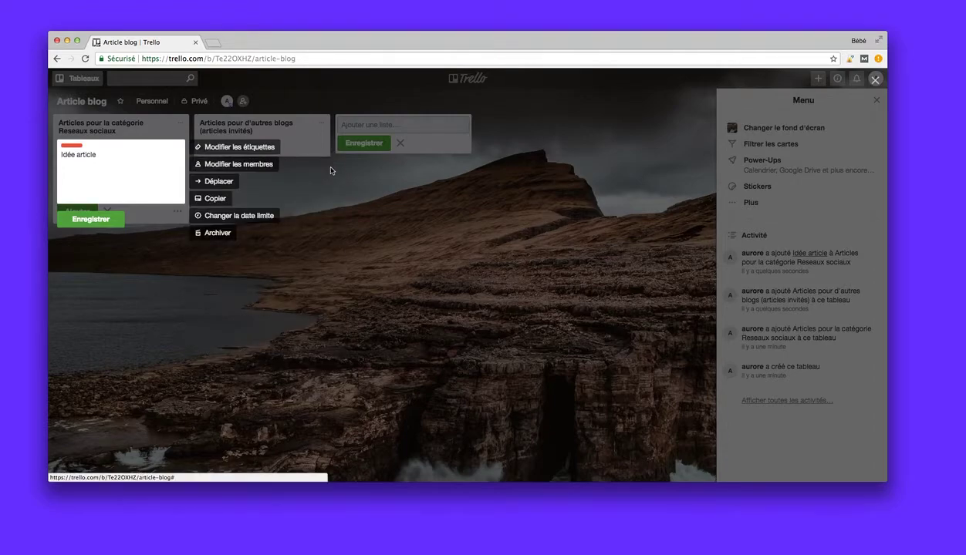
pyautogui.click(262, 147)
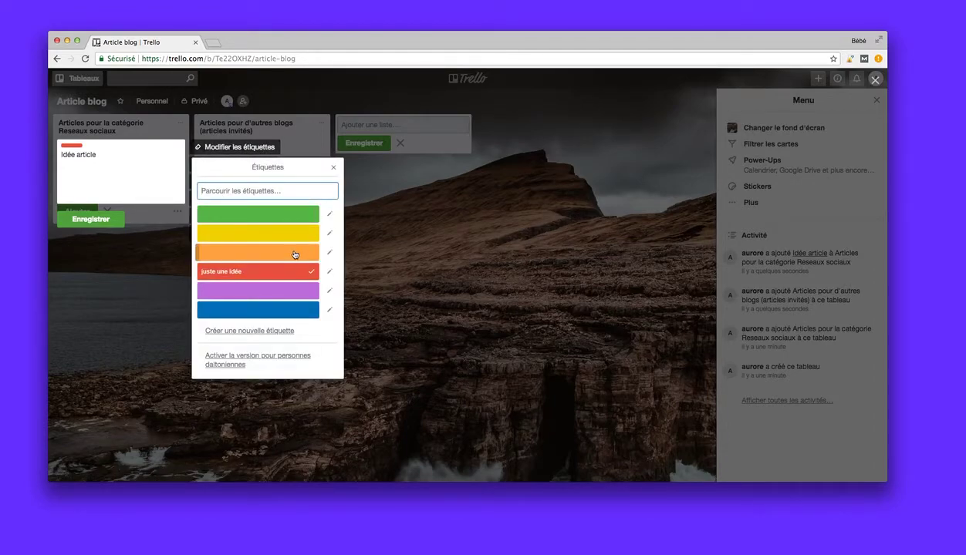
pyautogui.click(294, 255)
pyautogui.click(329, 252)
pyautogui.click(262, 199)
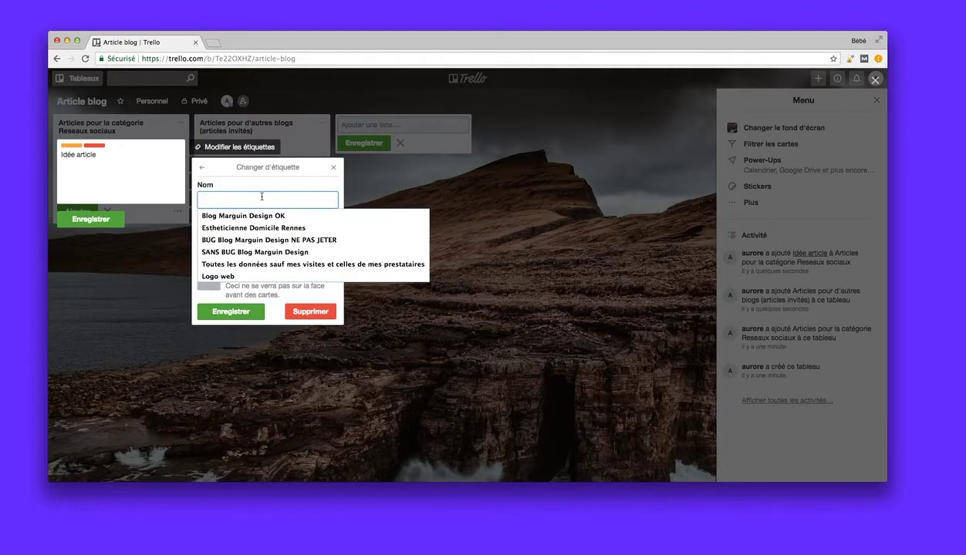
pyautogui.write('en cour')
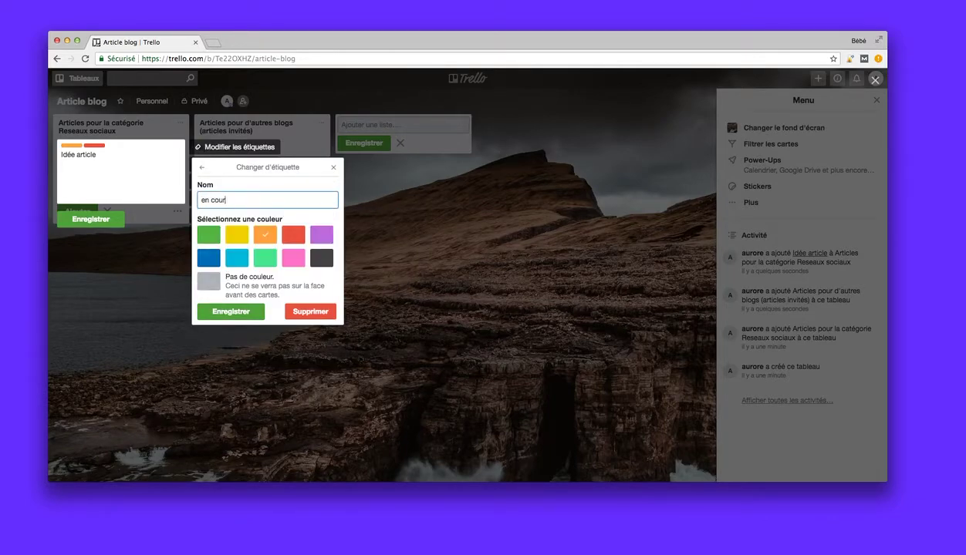
pyautogui.write('s de rédacrion')
pyautogui.press('BackSpace')
pyautogui.press('BackSpace')
pyautogui.press('BackSpace')
pyautogui.press('BackSpace')
pyautogui.write('toion')
pyautogui.click(255, 318)
# Step: Apply the yellow label to the card and name it "relecture en cours"
pyautogui.click(297, 234)
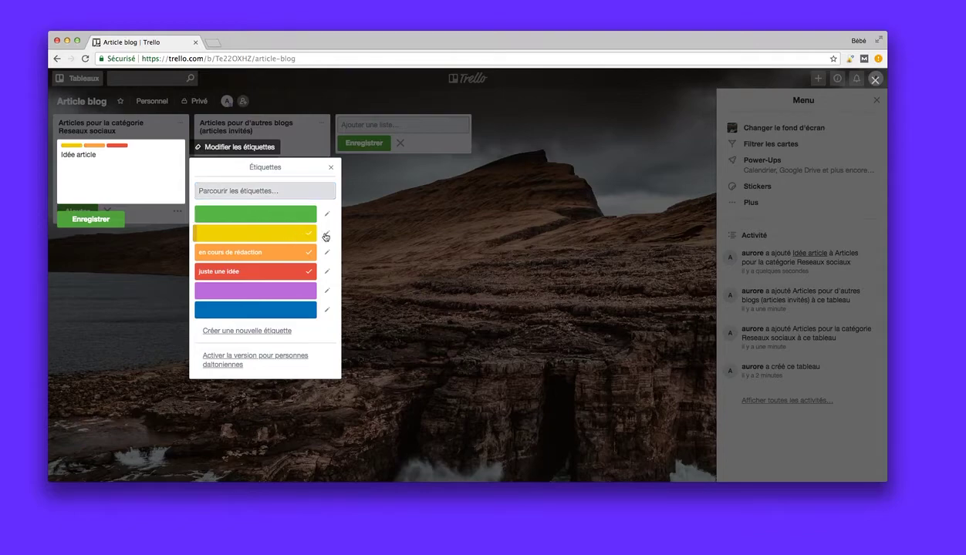
pyautogui.click(327, 235)
pyautogui.click(269, 202)
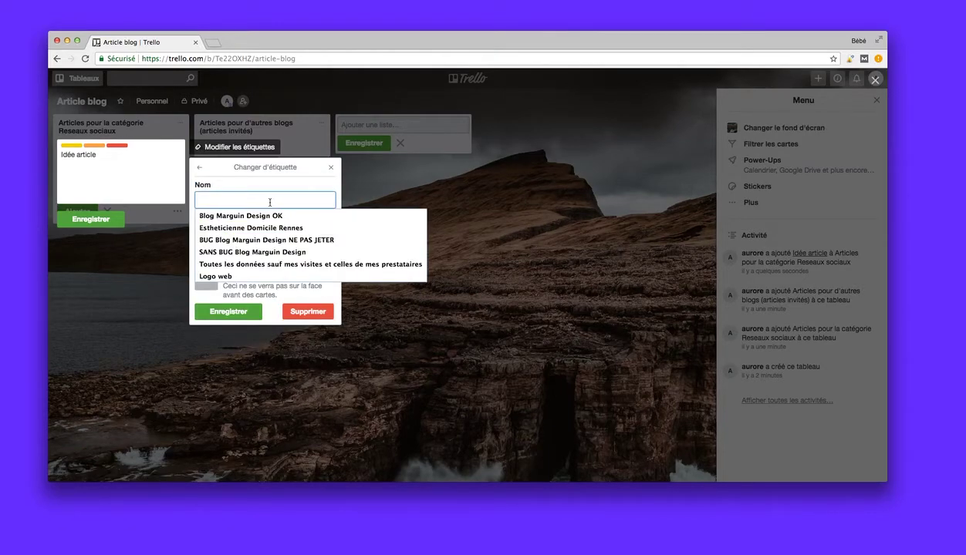
pyautogui.write('relecture')
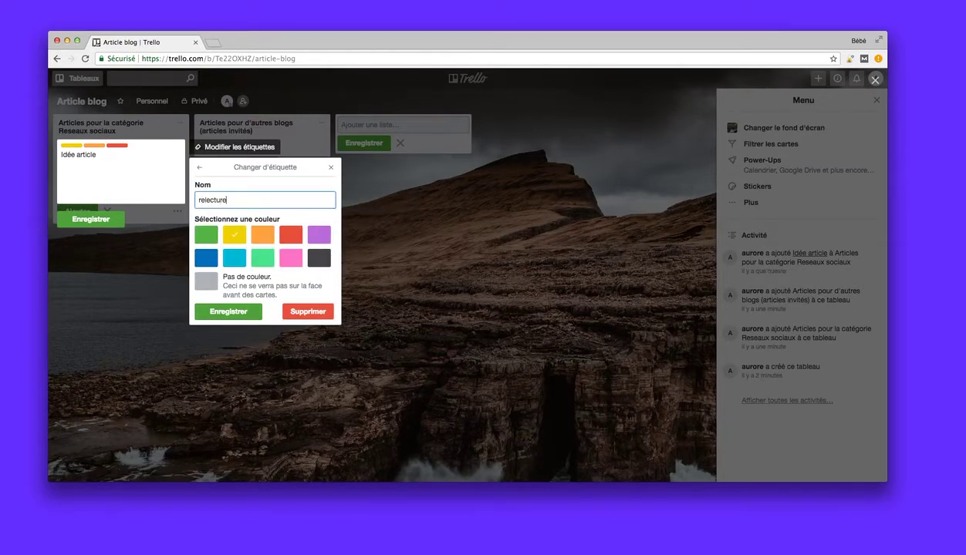
pyautogui.write(' en cours')
pyautogui.click(223, 314)
# Step: Apply the green label to the card and name it "pret à être publié"
pyautogui.click(305, 214)
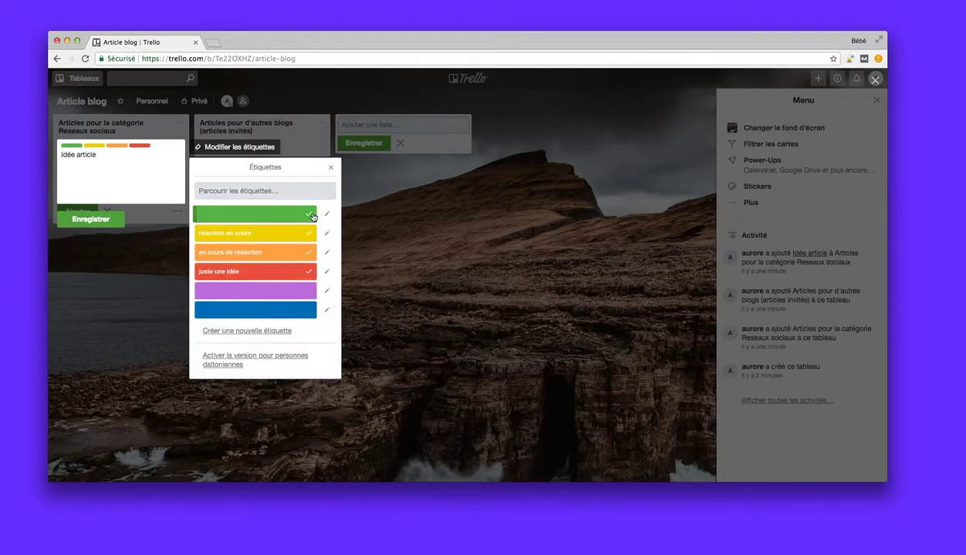
pyautogui.click(327, 217)
pyautogui.click(275, 201)
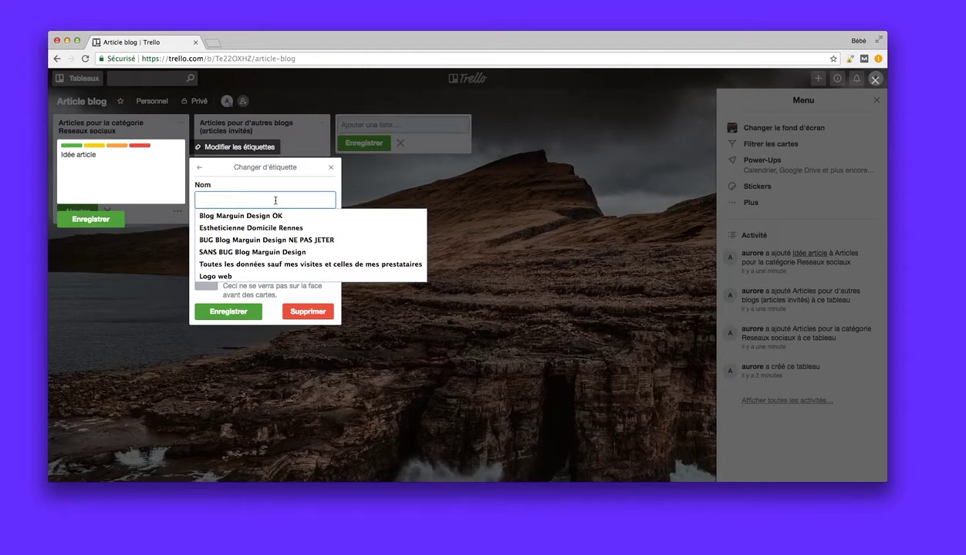
pyautogui.write('pret à etre publié')
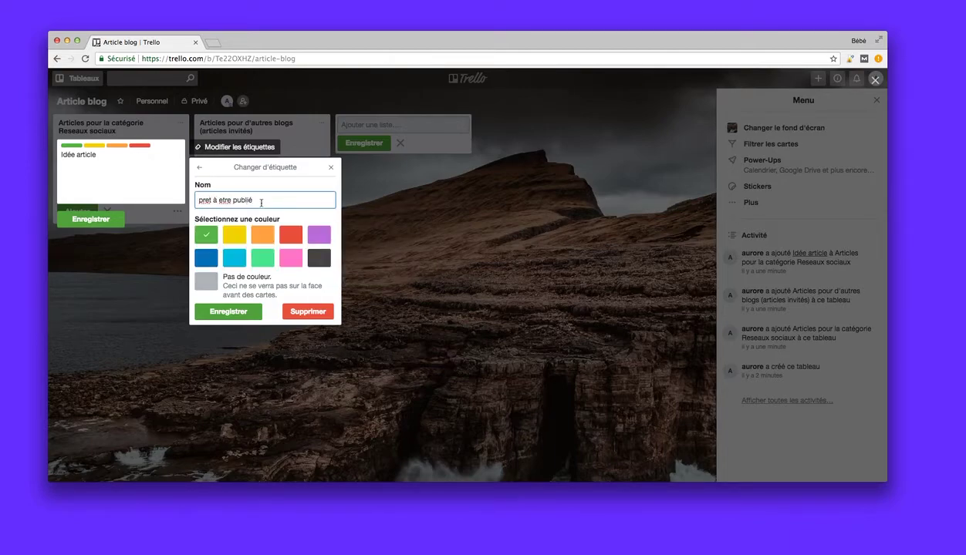
pyautogui.click(221, 200)
pyautogui.press('BackSpace')
pyautogui.write('ê')
pyautogui.click(246, 314)
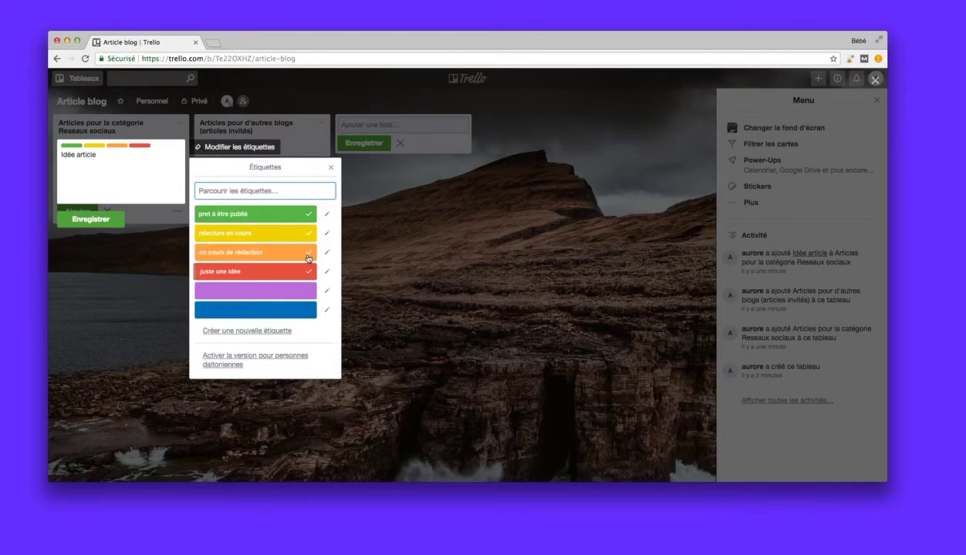
# Step: Finish editing the card's labels and show the label names on the board's cards
pyautogui.click(308, 271)
pyautogui.click(331, 167)
pyautogui.click(103, 230)
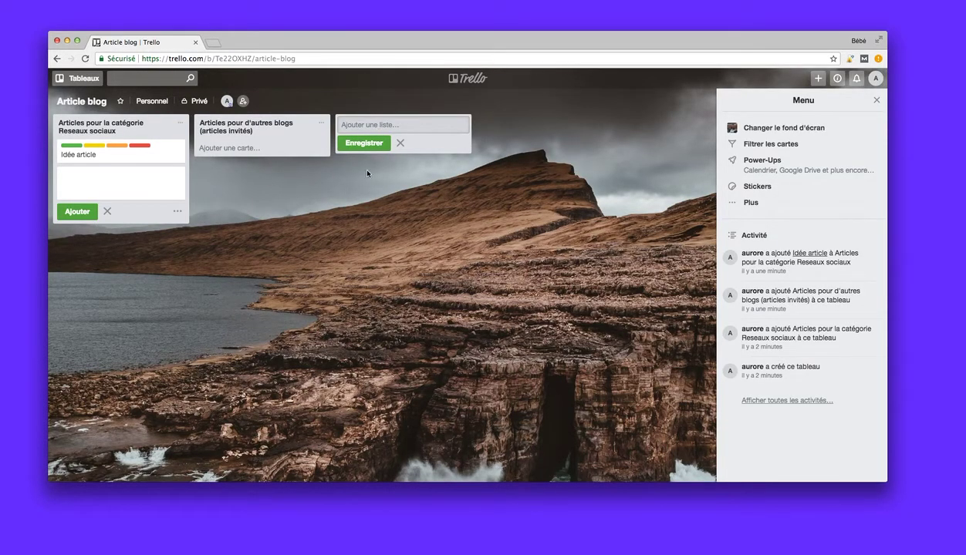
pyautogui.click(141, 144)
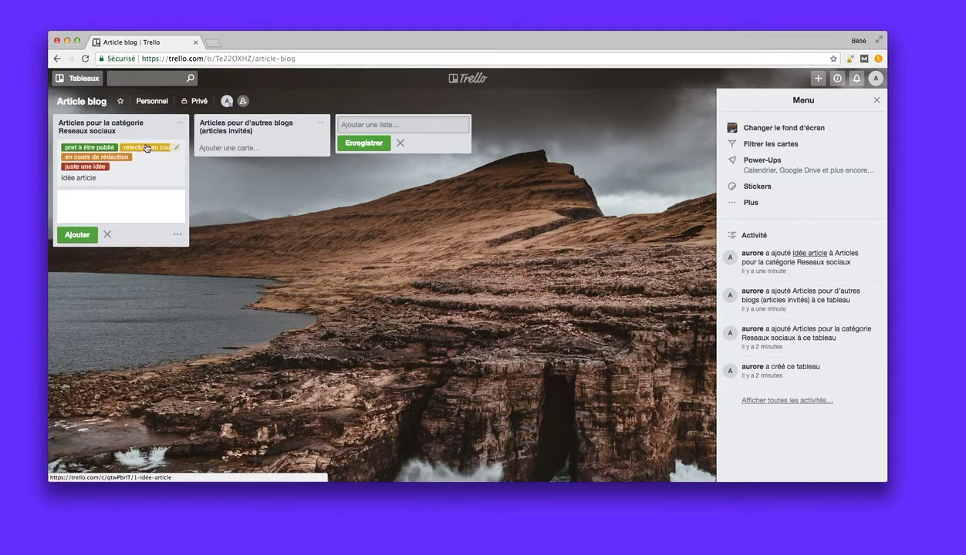
# Step: Remove the "juste une idée", "en cours de rédaction" and "pret à être publié" labels from the "Idée article" card
pyautogui.click(149, 168)
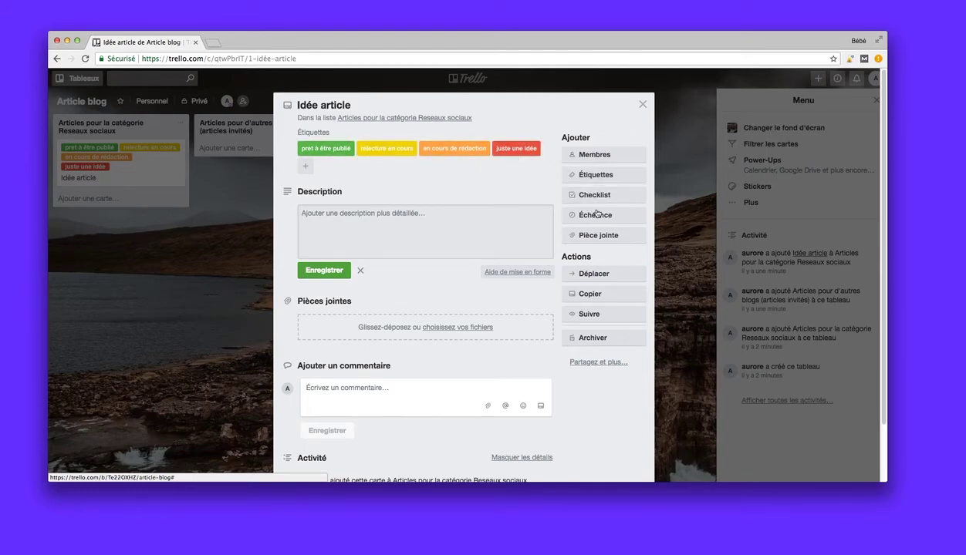
pyautogui.click(596, 174)
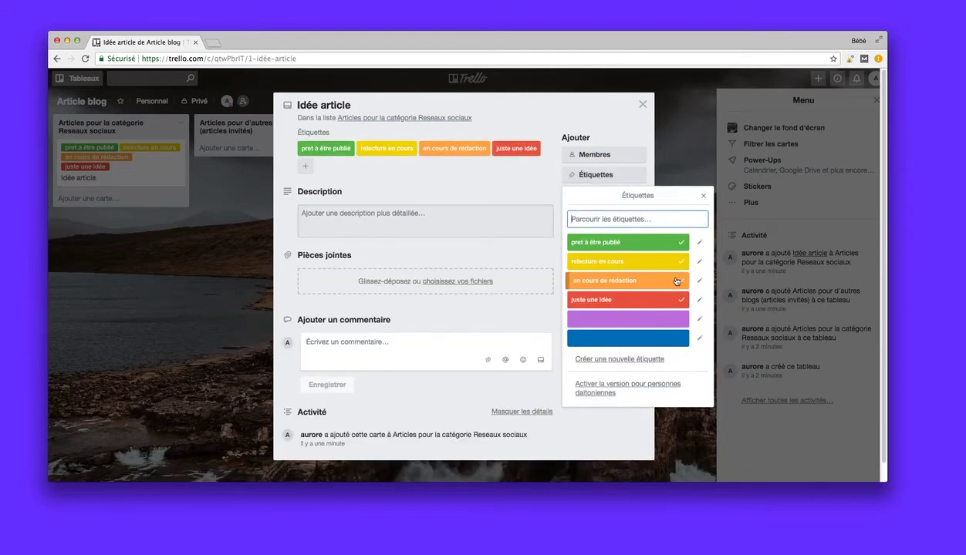
pyautogui.click(663, 300)
pyautogui.click(680, 280)
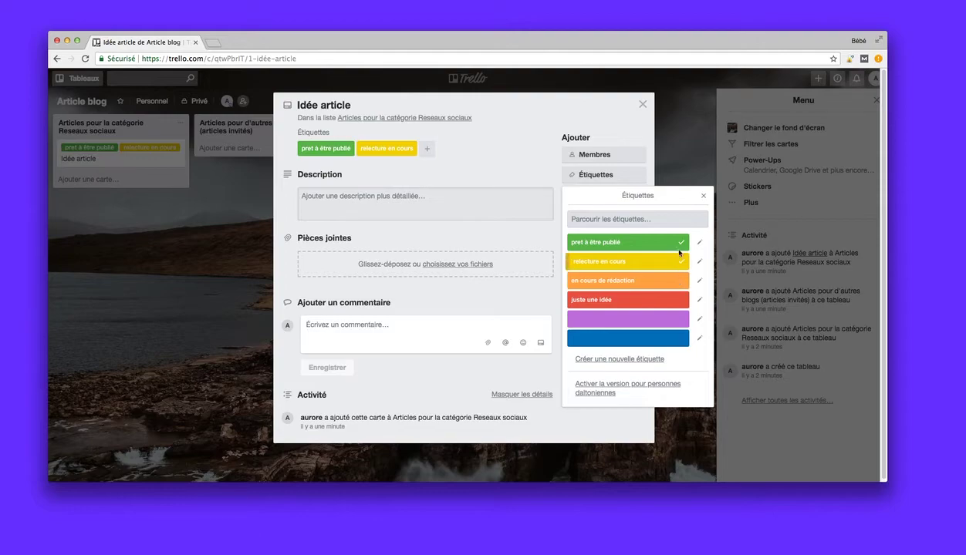
pyautogui.click(676, 242)
pyautogui.click(702, 195)
pyautogui.click(642, 104)
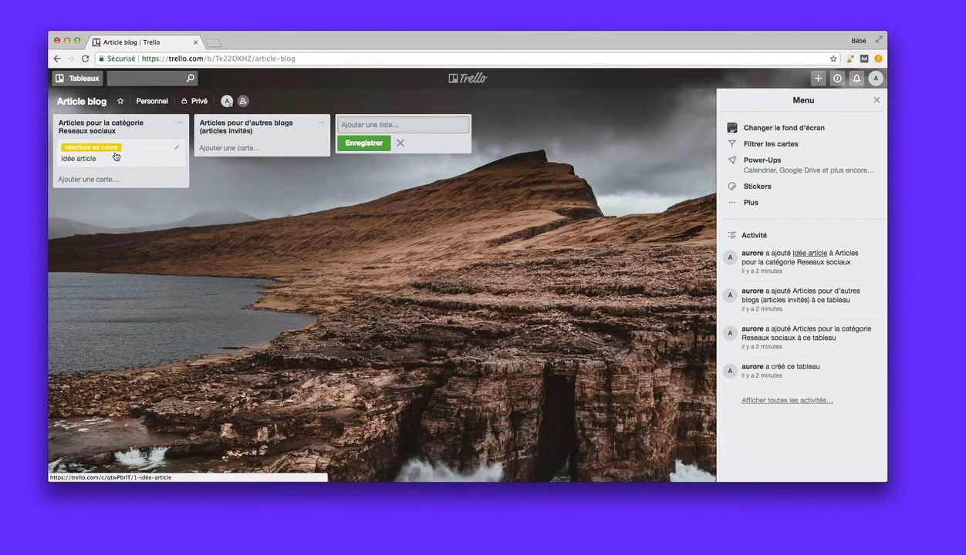
# Step: Add a card named "idée article" to the "Articles pour d'autres blogs (articles invités)" list
pyautogui.click(219, 147)
pyautogui.write('idée article')
pyautogui.click(205, 179)
# Step: Apply the "en cours de rédaction" label to the guest-articles "idée article" card and save the card
pyautogui.click(318, 149)
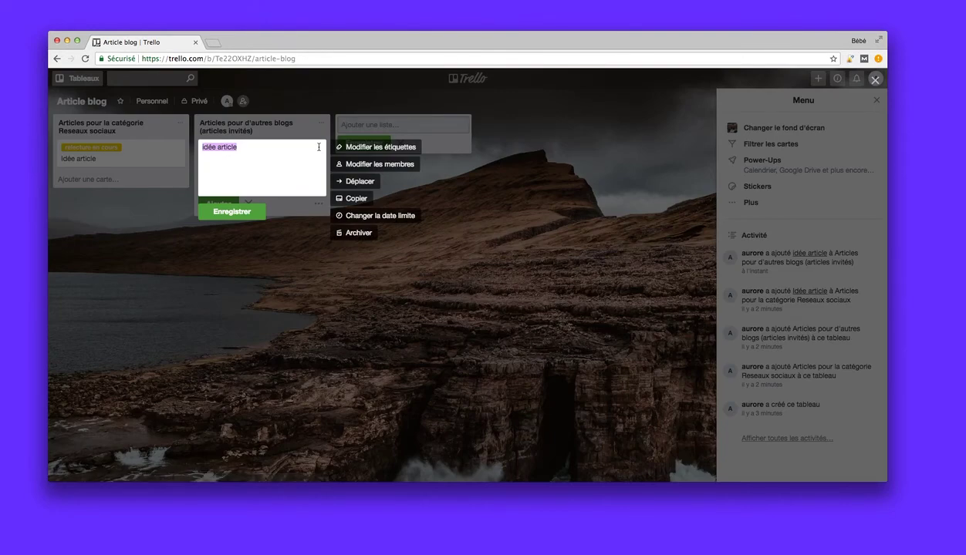
pyautogui.click(364, 151)
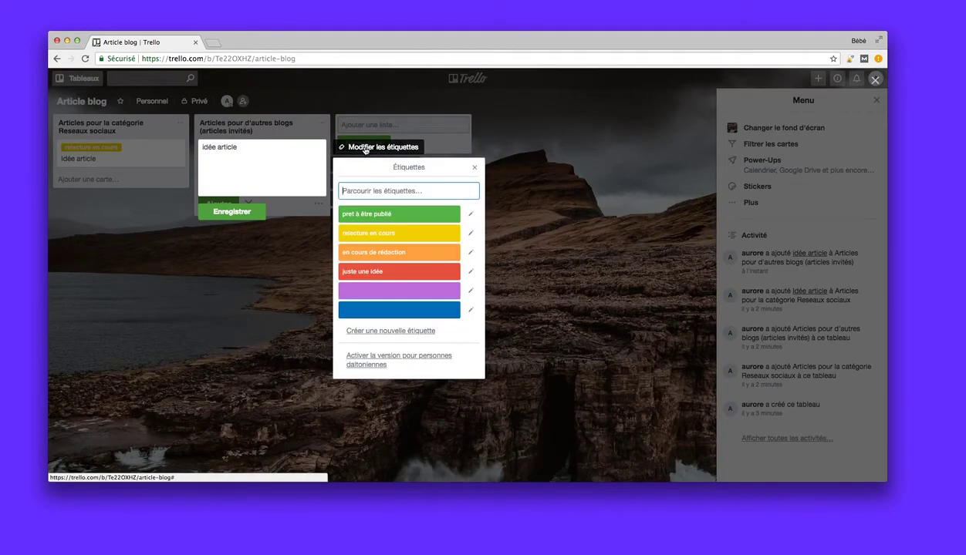
pyautogui.click(431, 253)
pyautogui.click(473, 170)
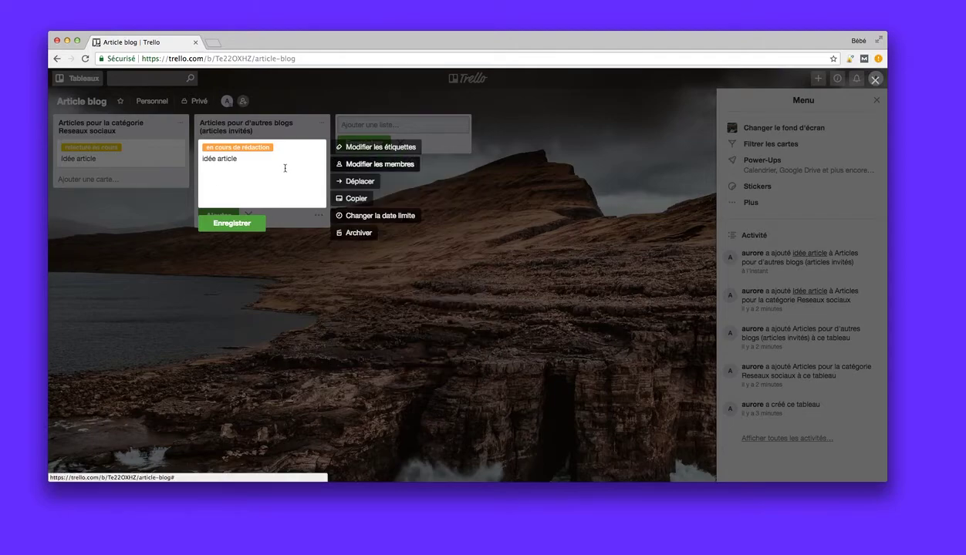
pyautogui.click(218, 224)
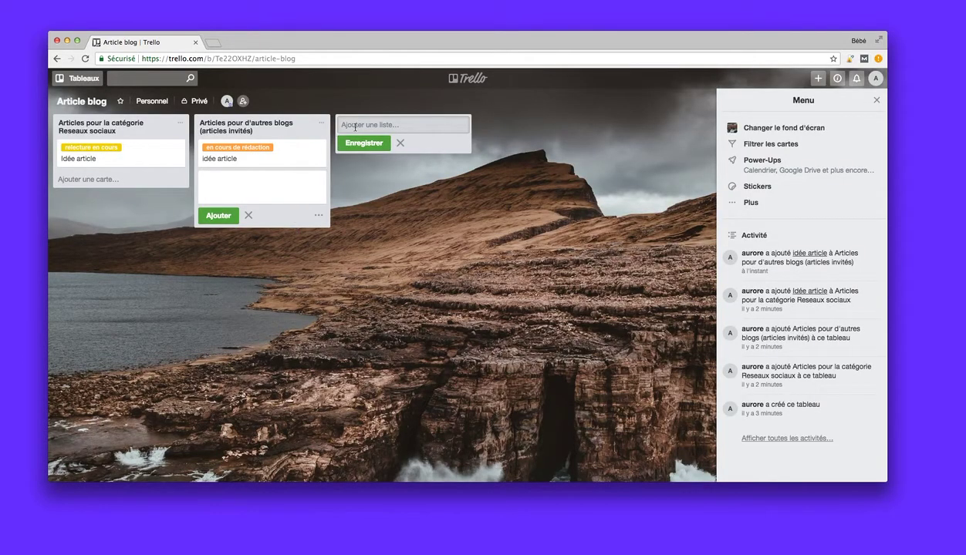
pyautogui.click(247, 215)
# Step: Add a third list named "Articles vidéos" to the board
pyautogui.click(369, 124)
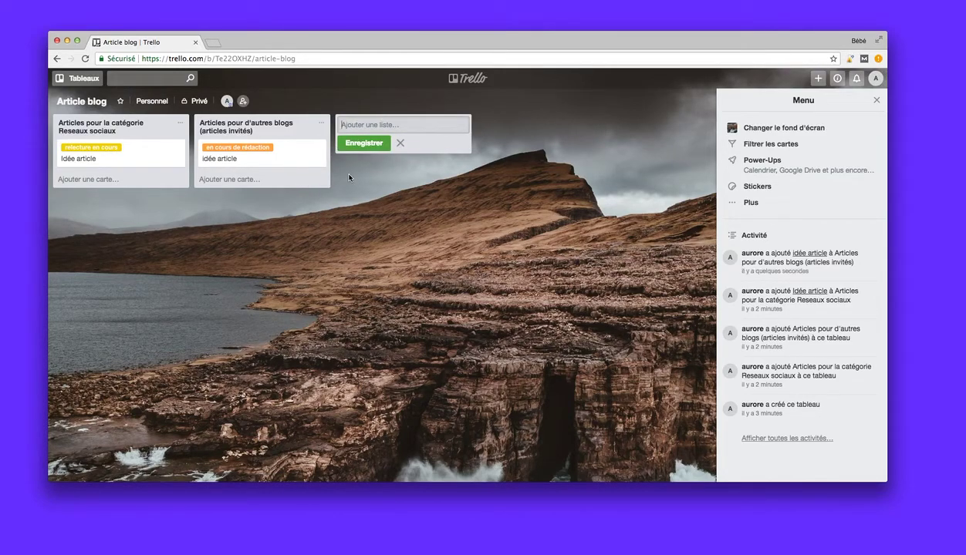
pyautogui.write('Articles vidéos')
pyautogui.click(360, 124)
pyautogui.write('s')
pyautogui.press('Escape')
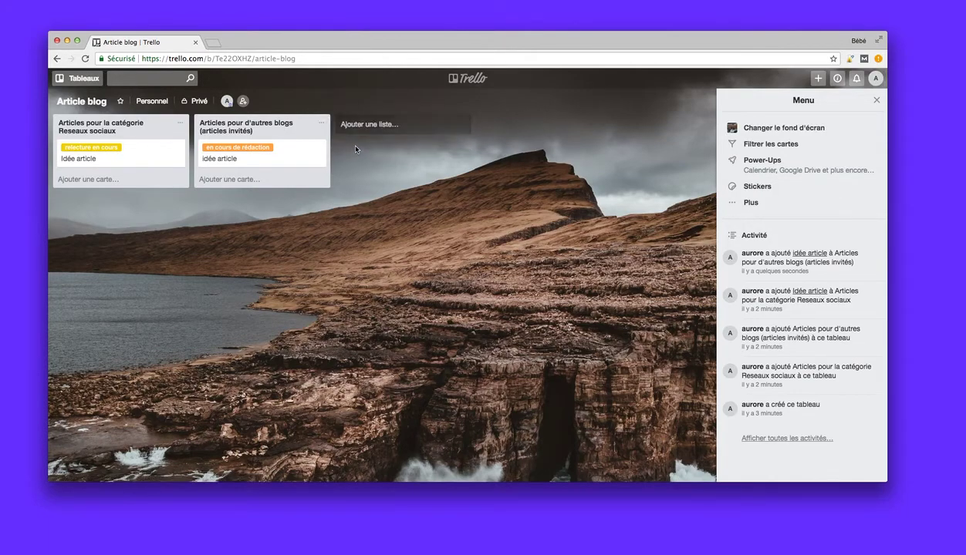
pyautogui.click(360, 125)
pyautogui.click(364, 142)
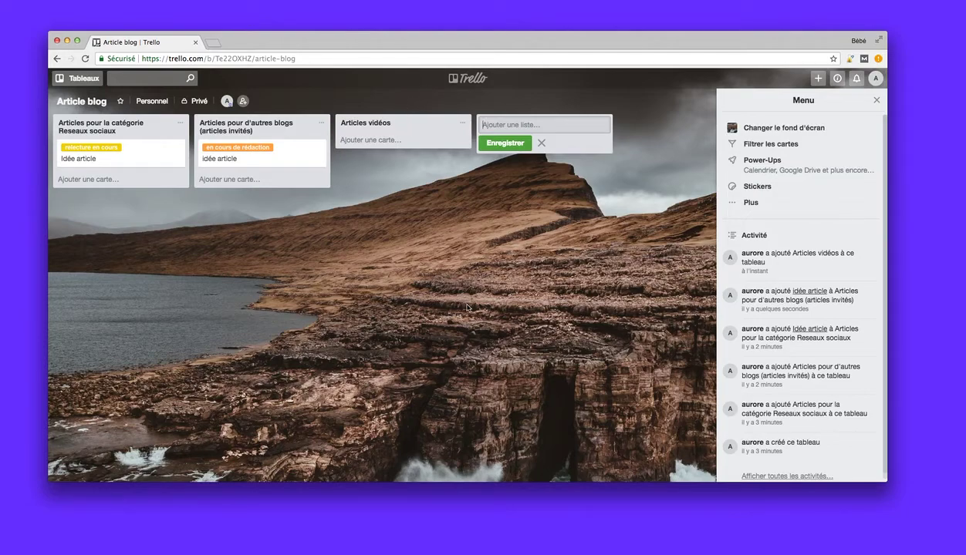
pyautogui.click(420, 187)
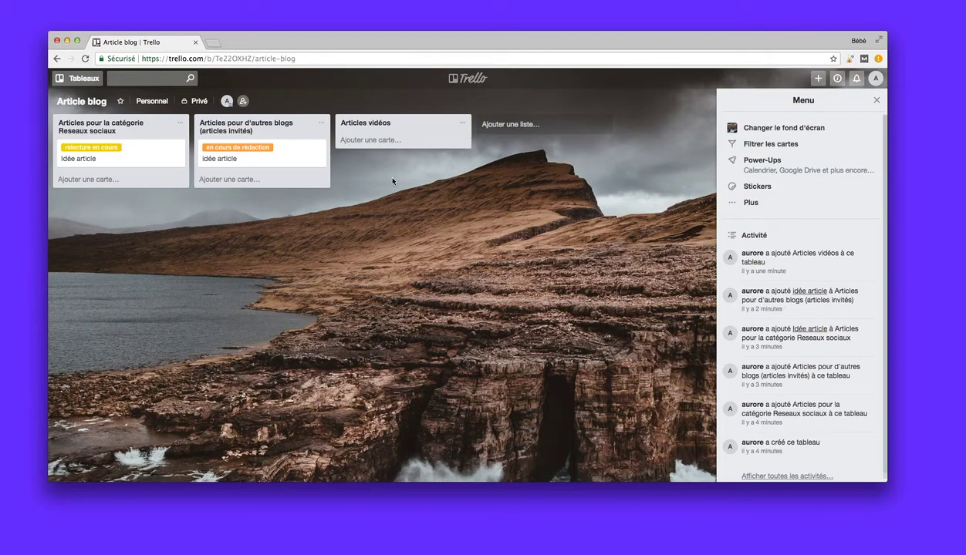
# Step: Set the due date of the guest-articles "idée article" card to 9/6/2018 at 12:00 and close the card
pyautogui.click(280, 156)
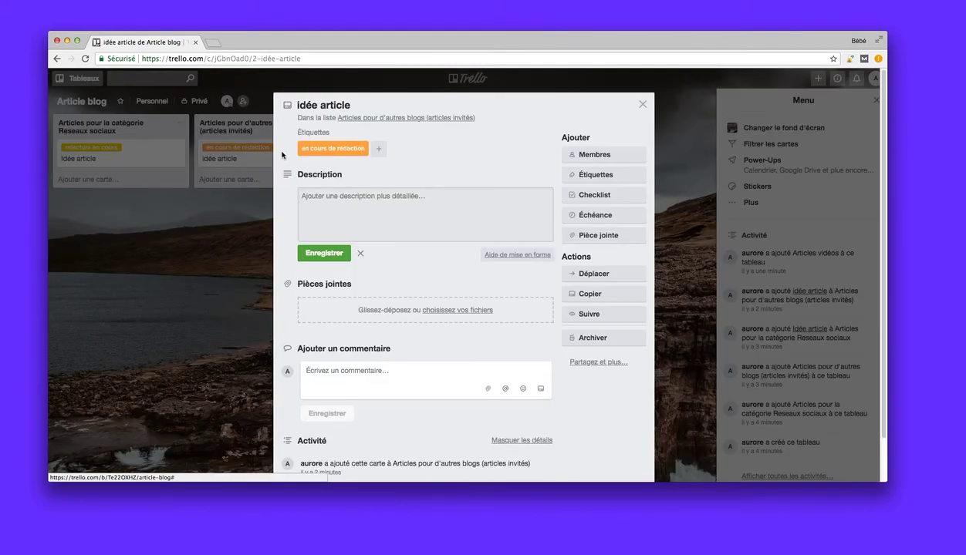
pyautogui.click(604, 217)
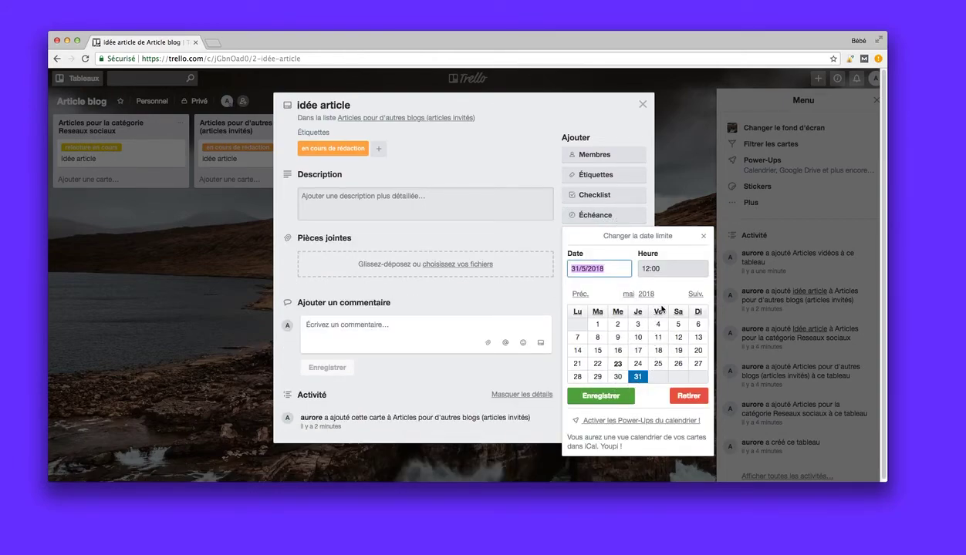
pyautogui.click(694, 294)
pyautogui.click(677, 338)
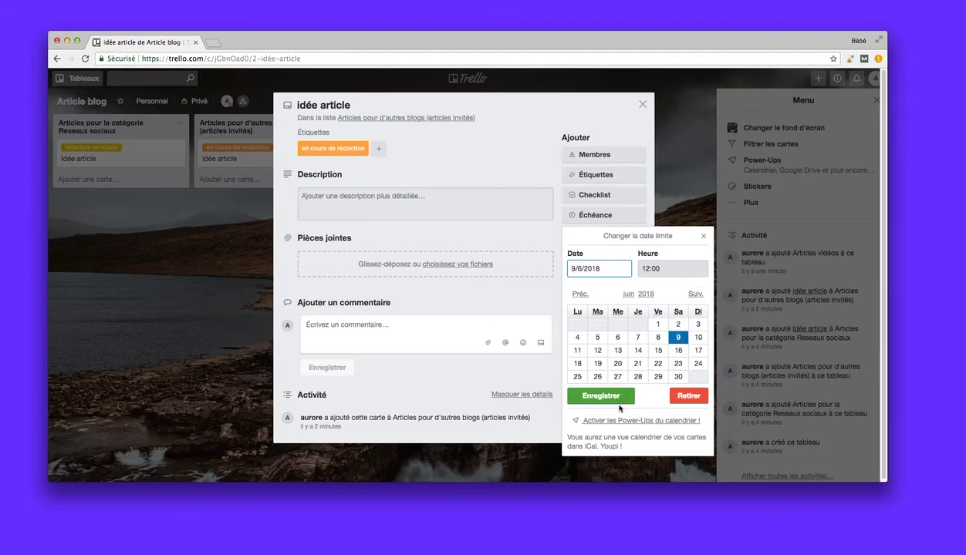
pyautogui.click(607, 398)
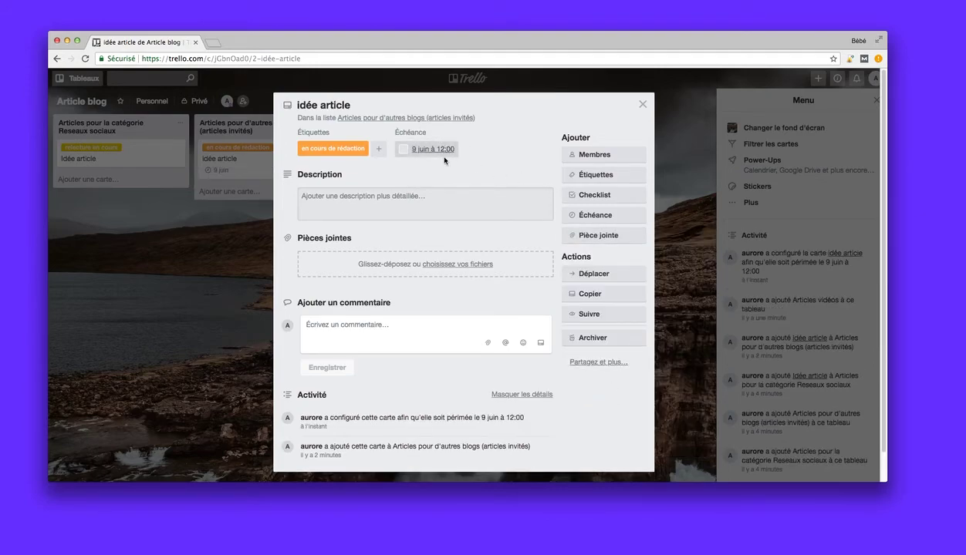
pyautogui.click(642, 104)
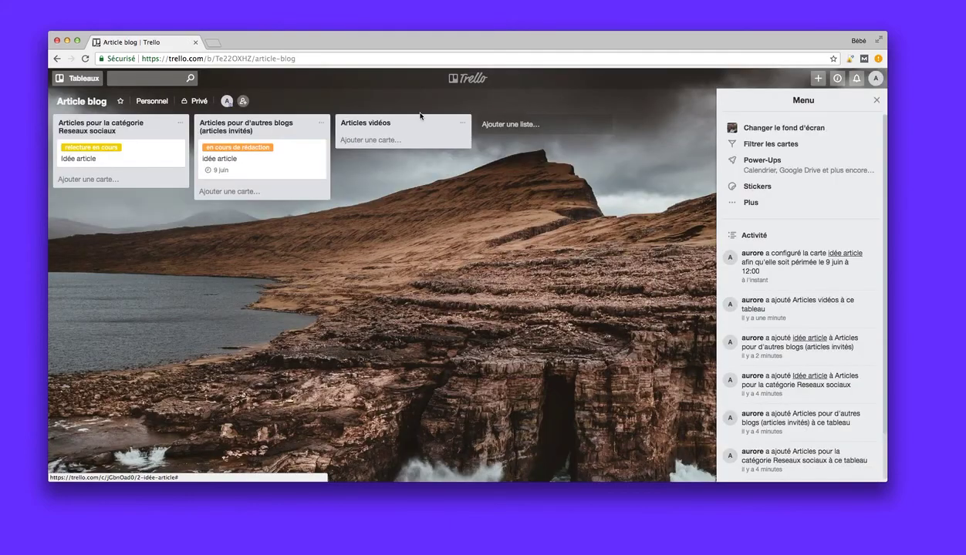